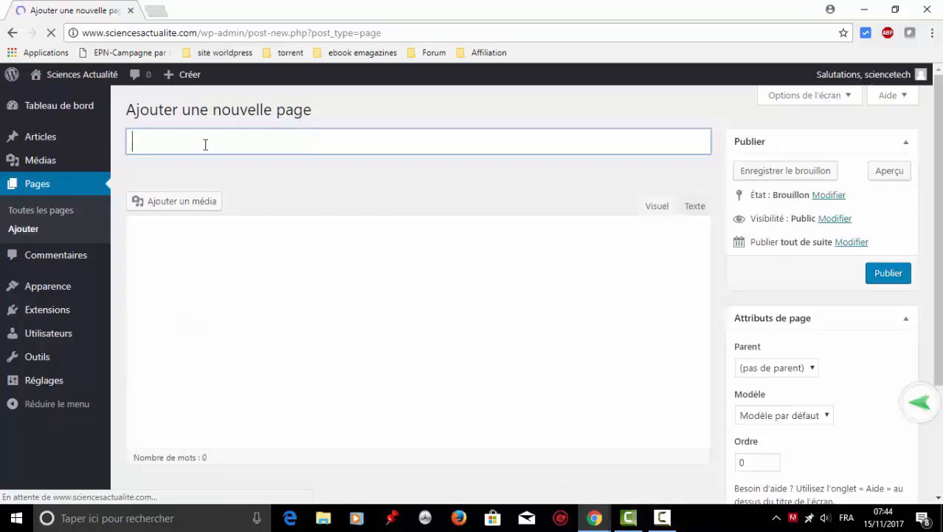
Step: Title the new page Découvertes and publish it
text(Découvertes)
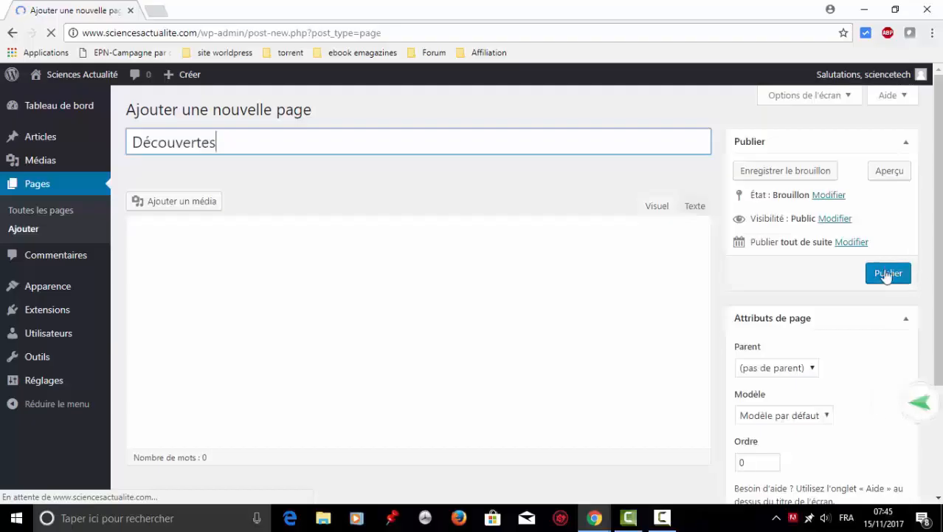
click(887, 275)
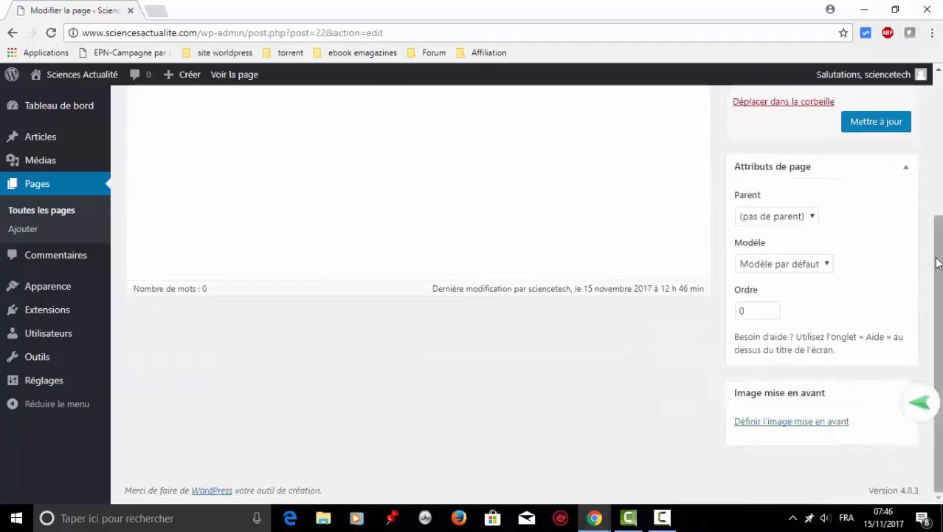
scroll(937, 263, up, 3)
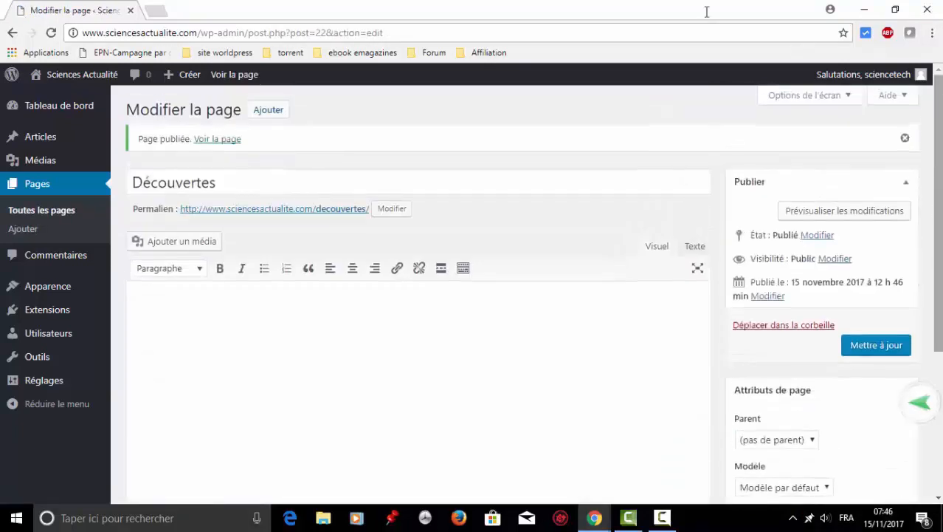
Step: Add another page titled Santé and publish it
click(268, 115)
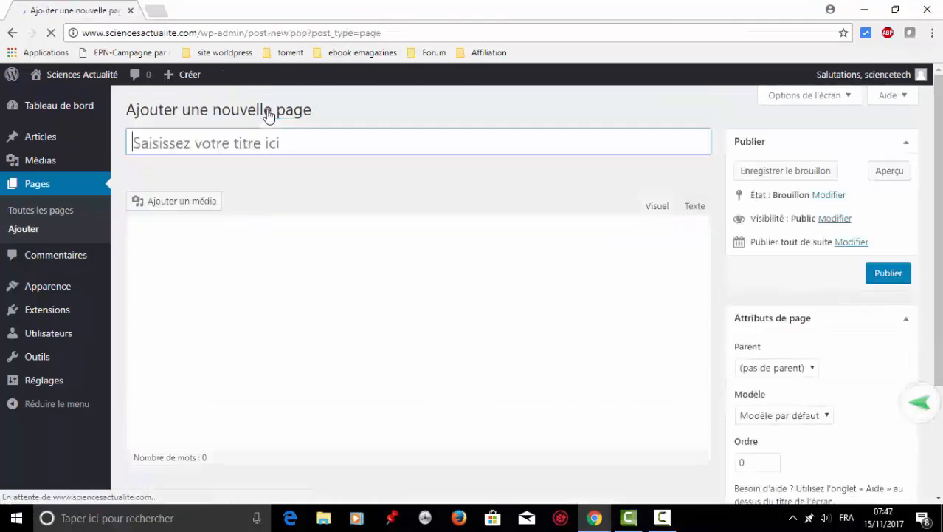
text(Santé)
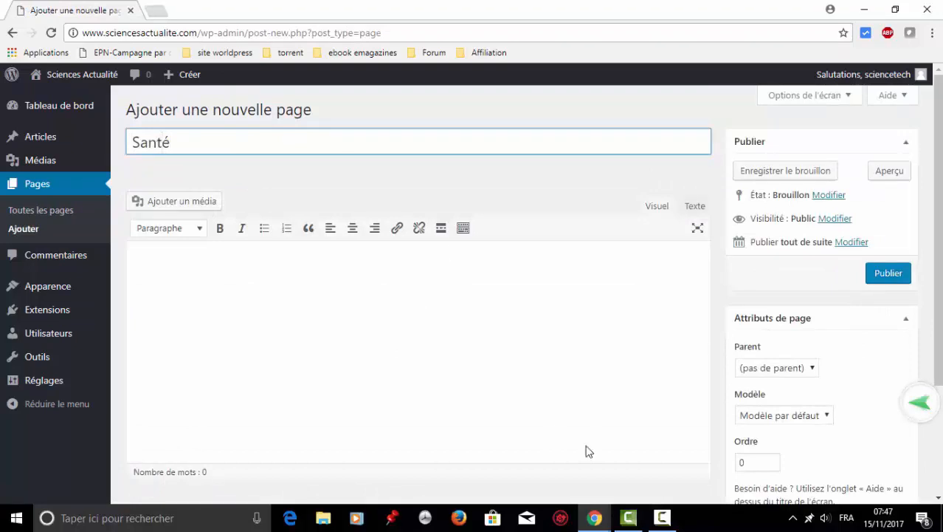
click(888, 275)
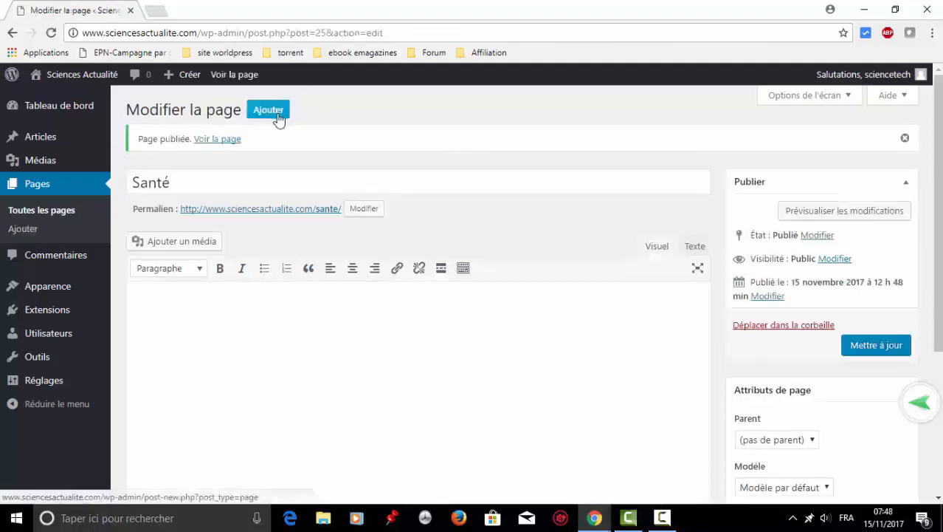
Step: Create a new page with the title Planète and publish it
click(278, 117)
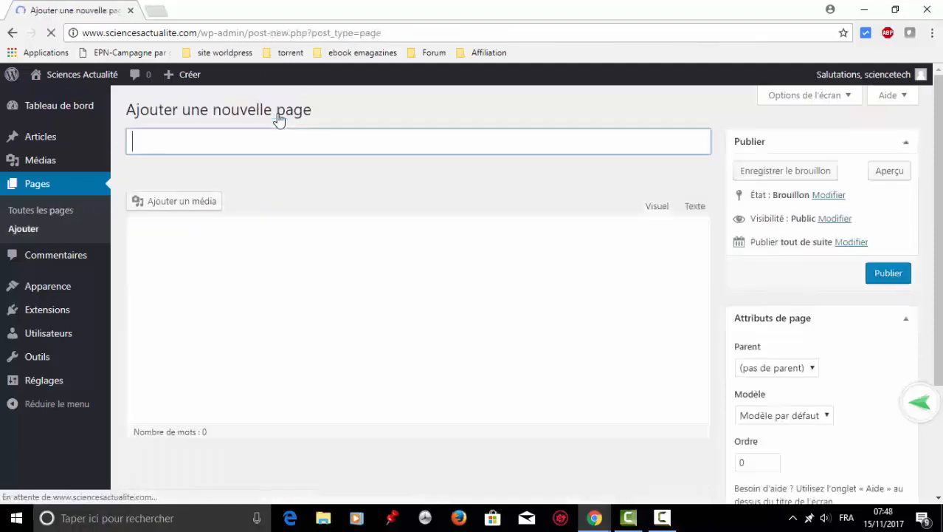
click(249, 145)
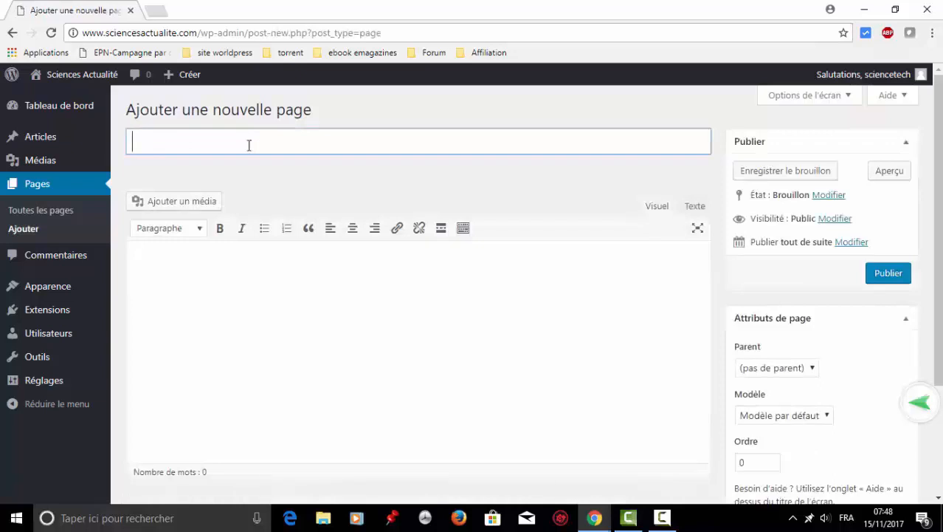
text(Planète)
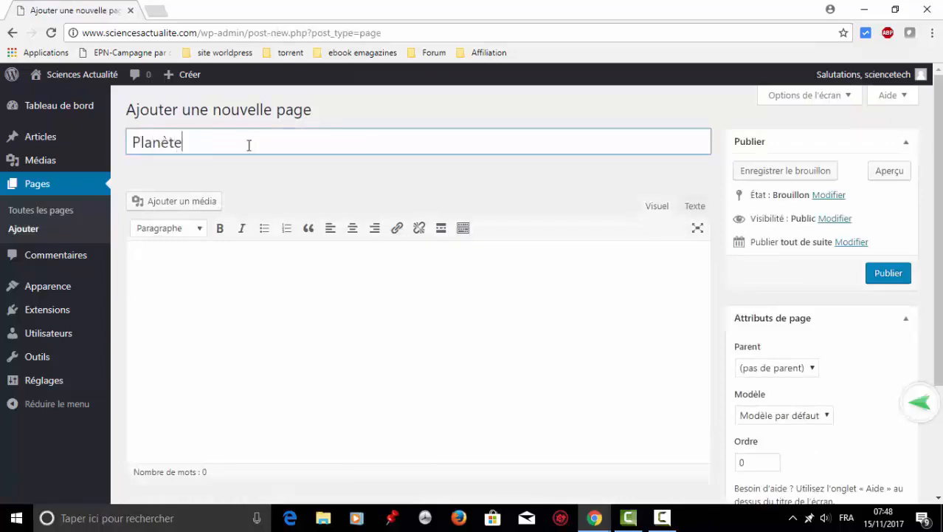
click(898, 274)
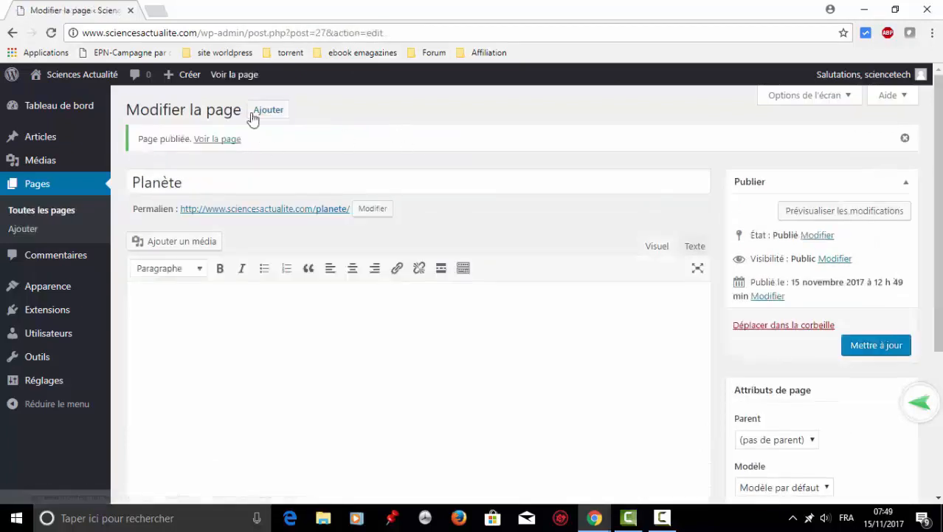
Step: Create a new page with the title Espace and publish it
click(267, 110)
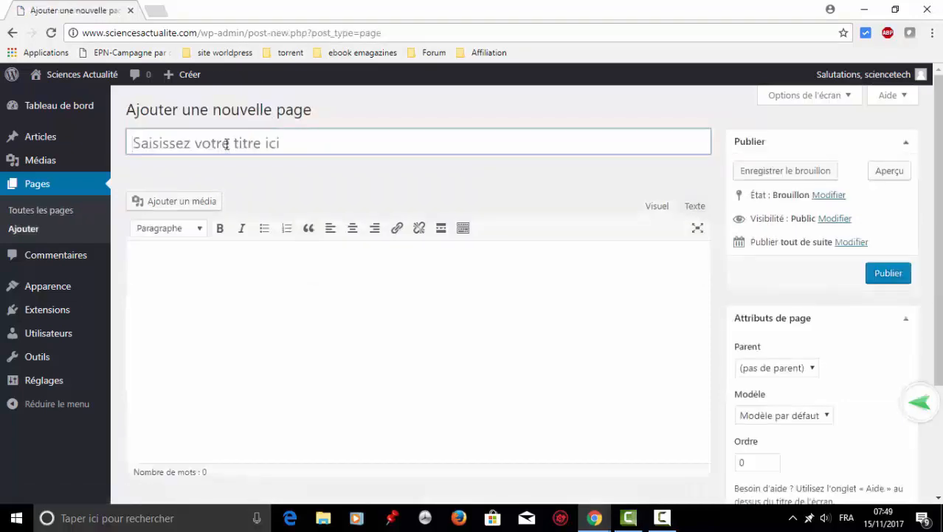
click(227, 144)
text(Espace)
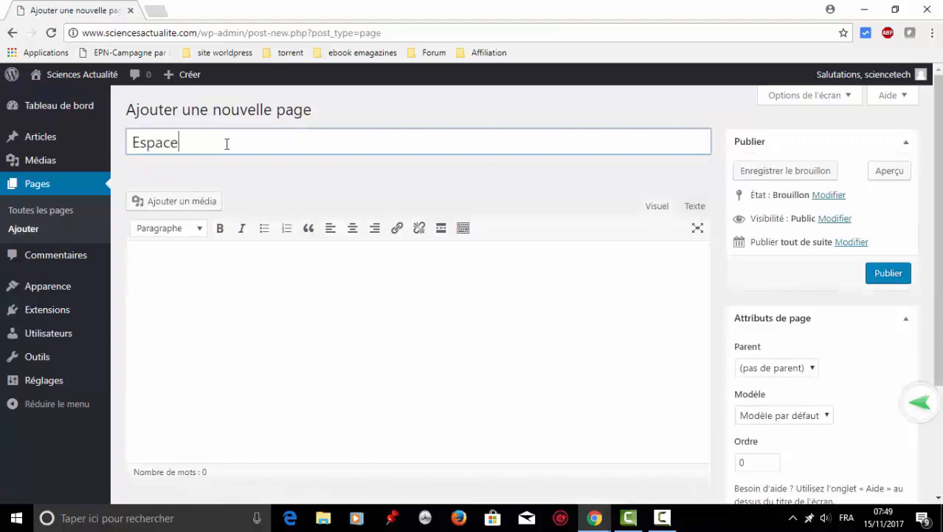
click(888, 274)
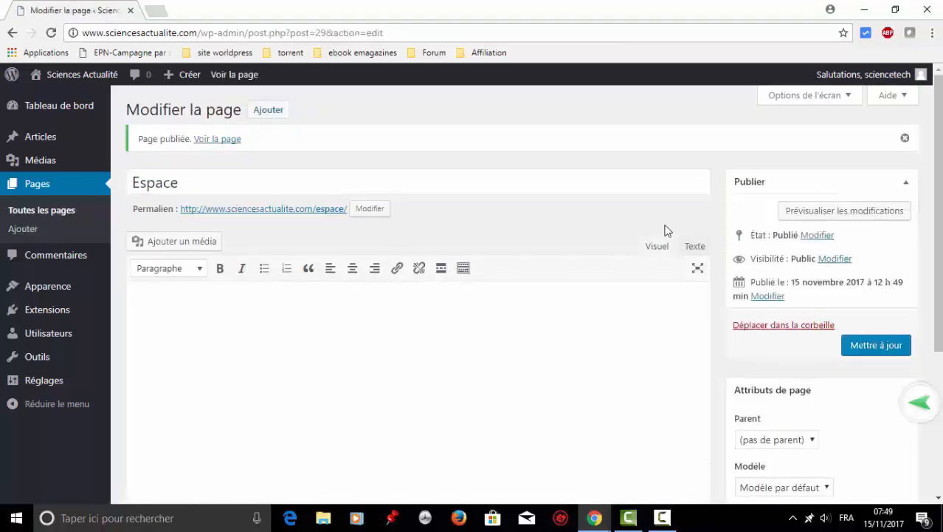
Step: Create a new page with the title Actualité and publish it
click(268, 110)
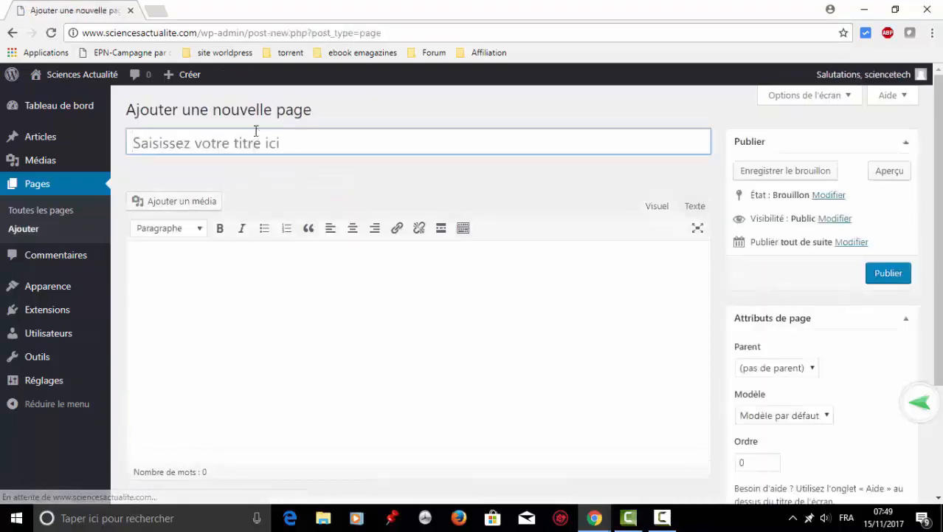
click(249, 139)
text(Actuali)
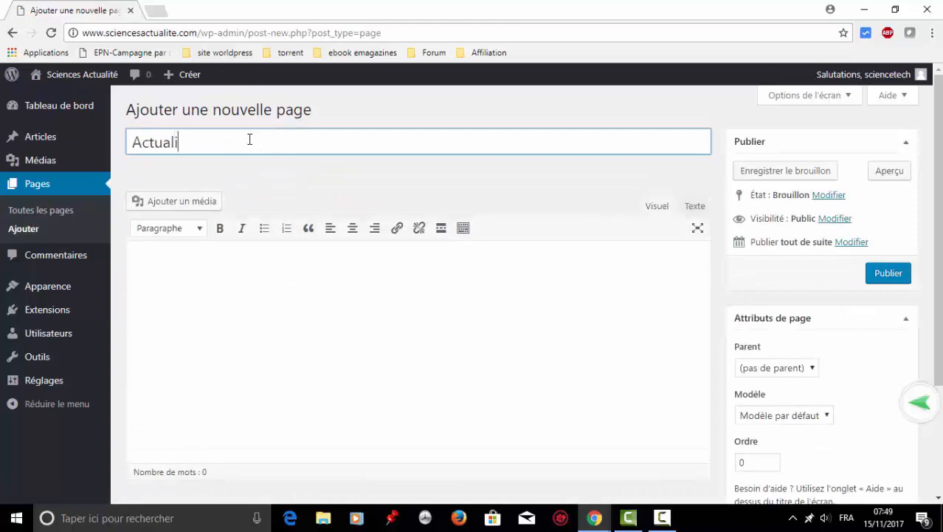
text(té)
click(890, 275)
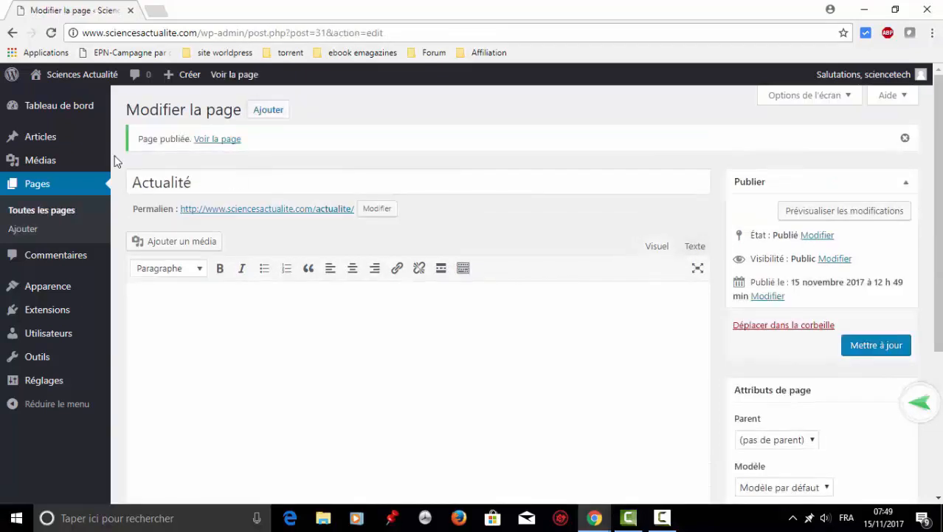
Step: Open the site's menu management page from the appearance settings
mouse_move(69, 77)
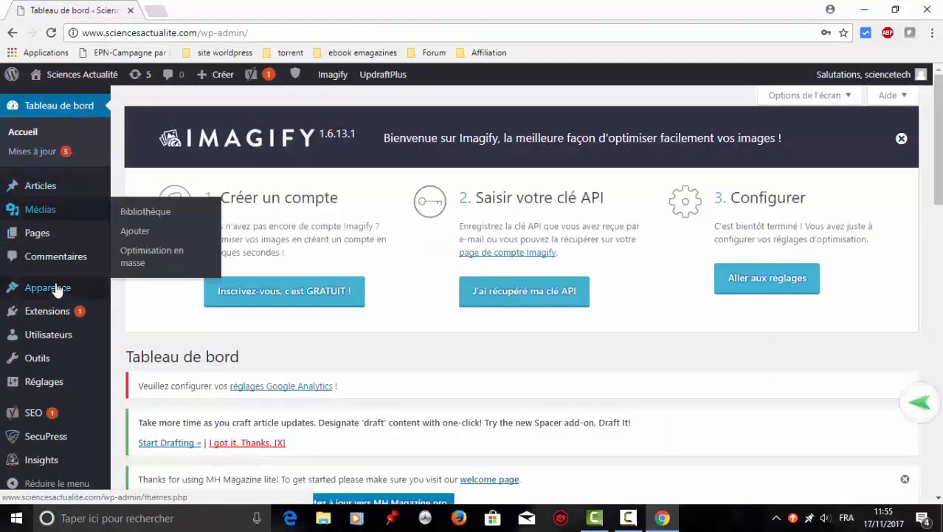
mouse_move(58, 288)
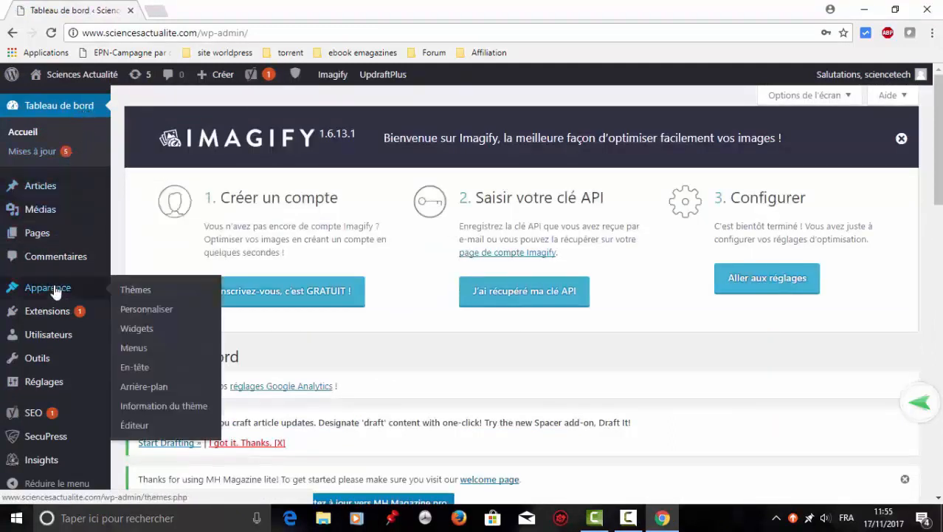
click(133, 348)
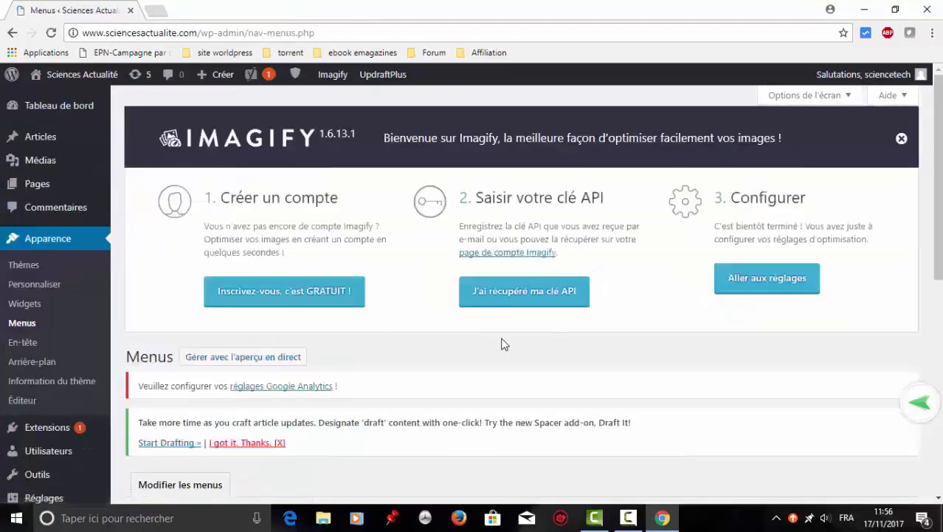
Step: Create a new navigation menu named Principal
scroll(939, 501, down, 4)
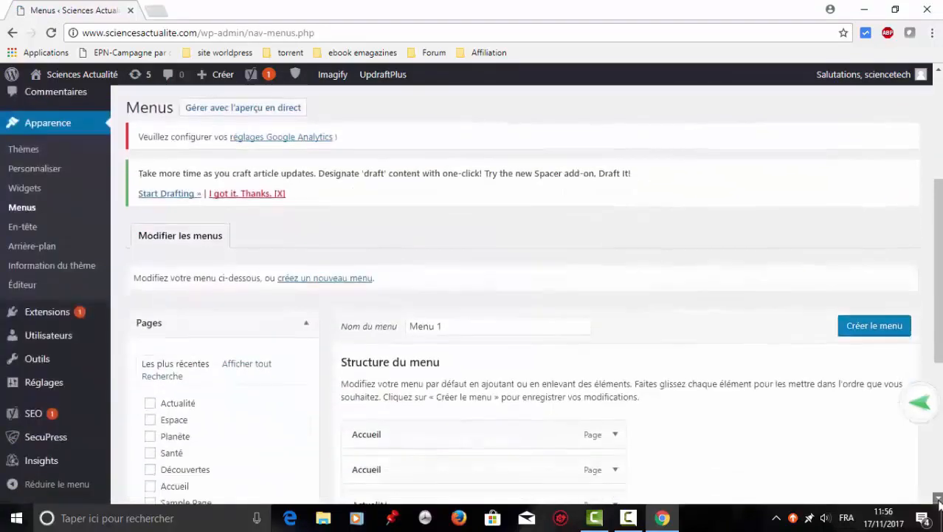
click(939, 500)
click(939, 500)
click(939, 500)
click(940, 500)
click(939, 70)
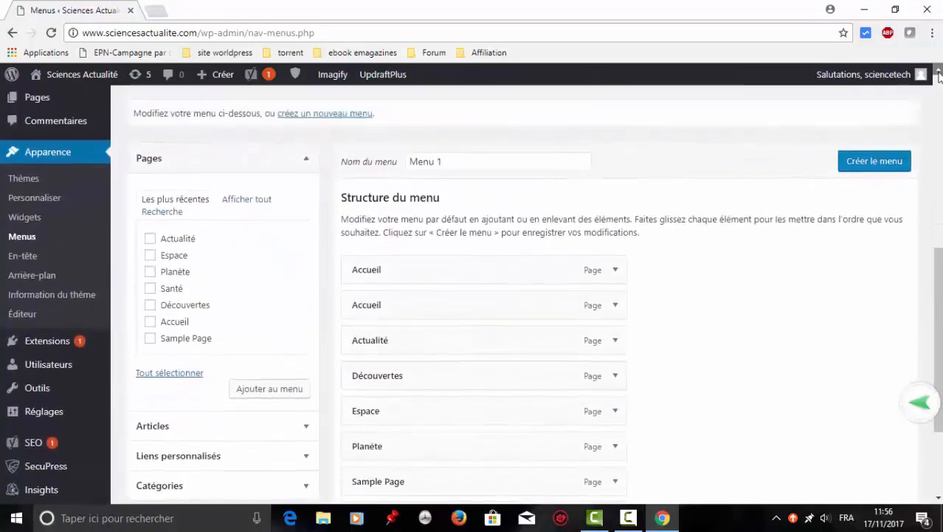
click(938, 70)
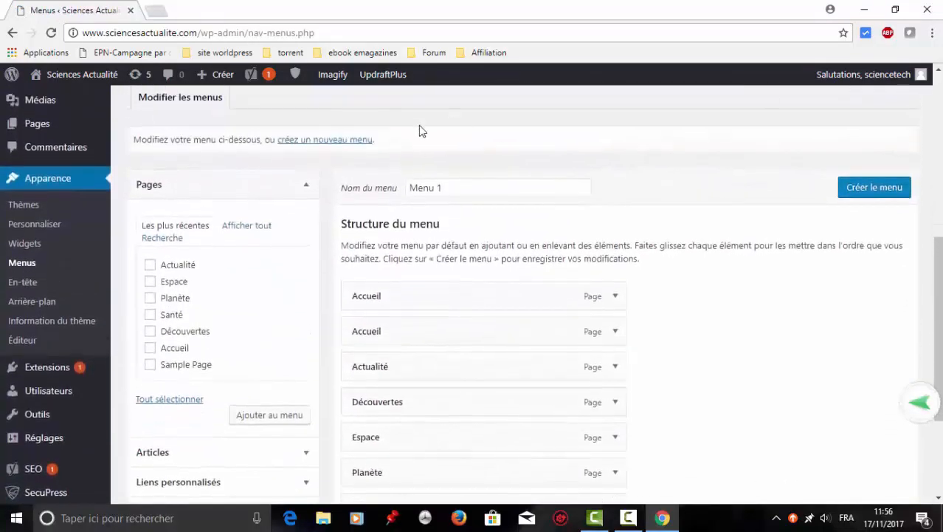
click(332, 141)
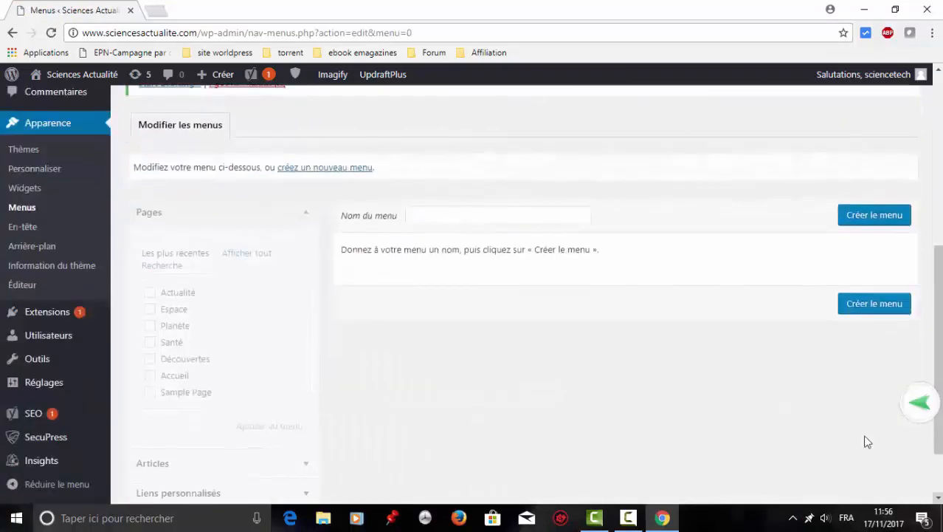
click(464, 218)
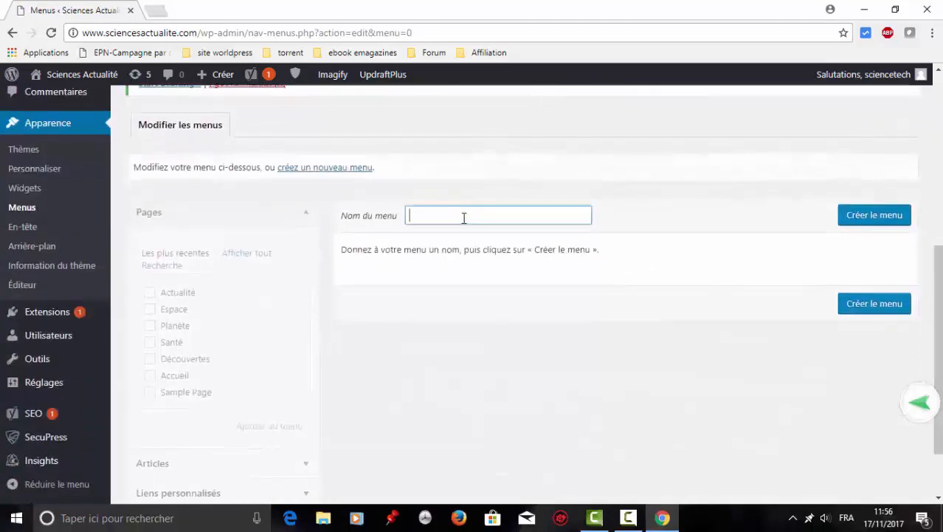
text(Princ)
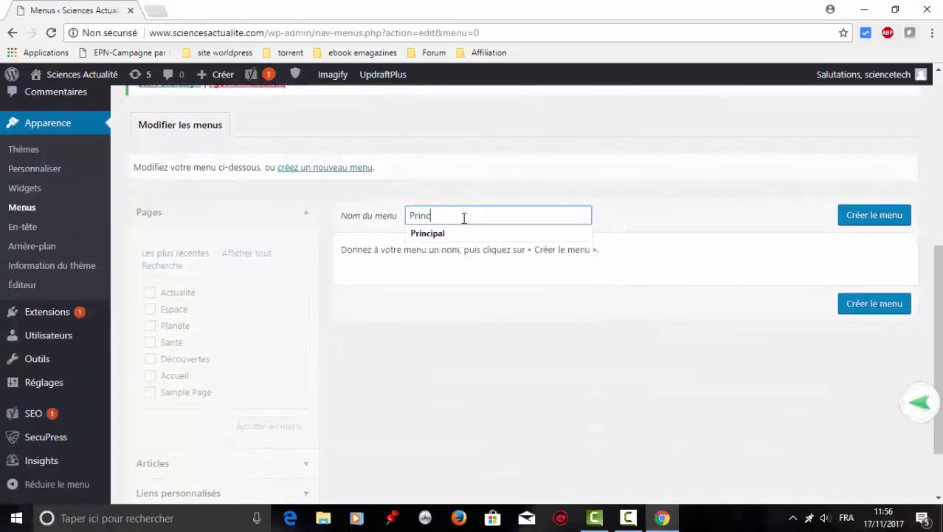
text(ipal)
click(445, 233)
click(867, 344)
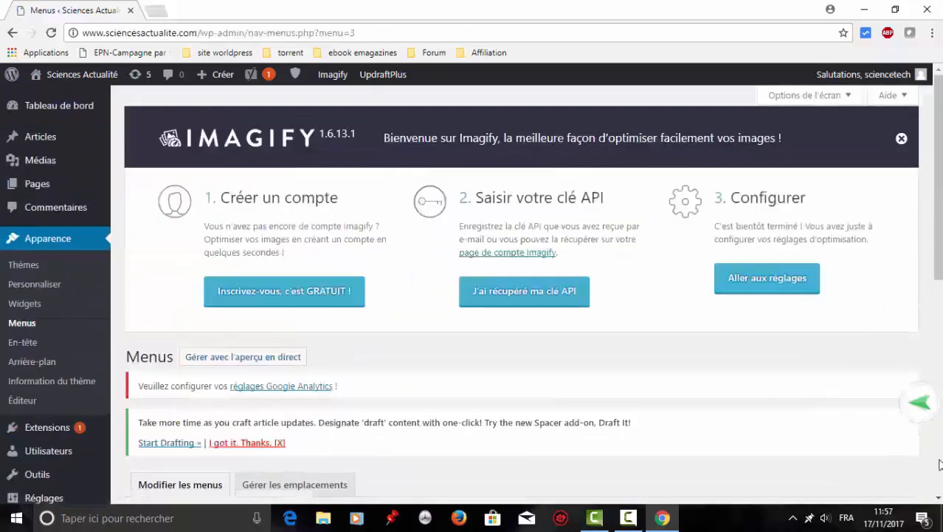
Step: Select the Actualité, Espace, Planète, Santé, Découvertes and Accueil pages as candidates for the Principal menu
click(938, 464)
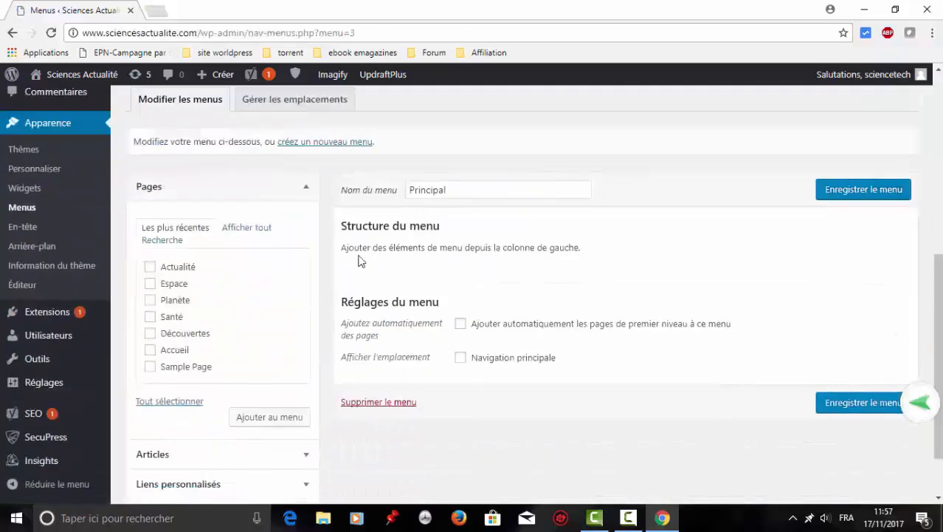
click(152, 267)
click(151, 285)
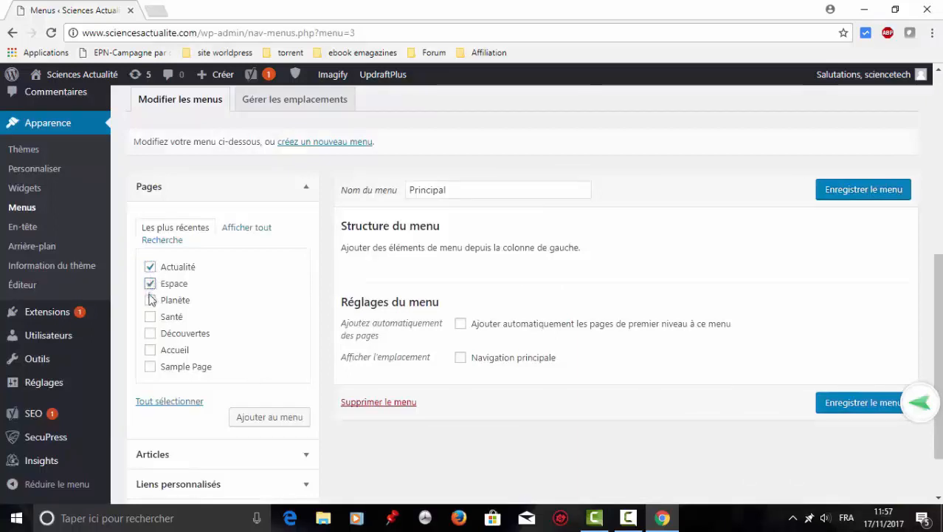
click(151, 301)
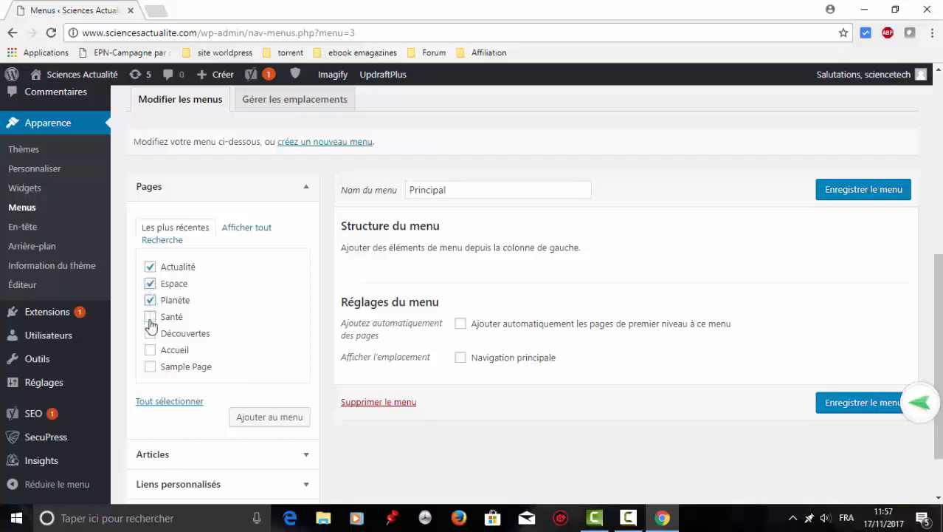
click(150, 319)
click(150, 334)
click(150, 350)
Step: Assign the Principal menu to the Navigation principale location and save the menu
click(461, 358)
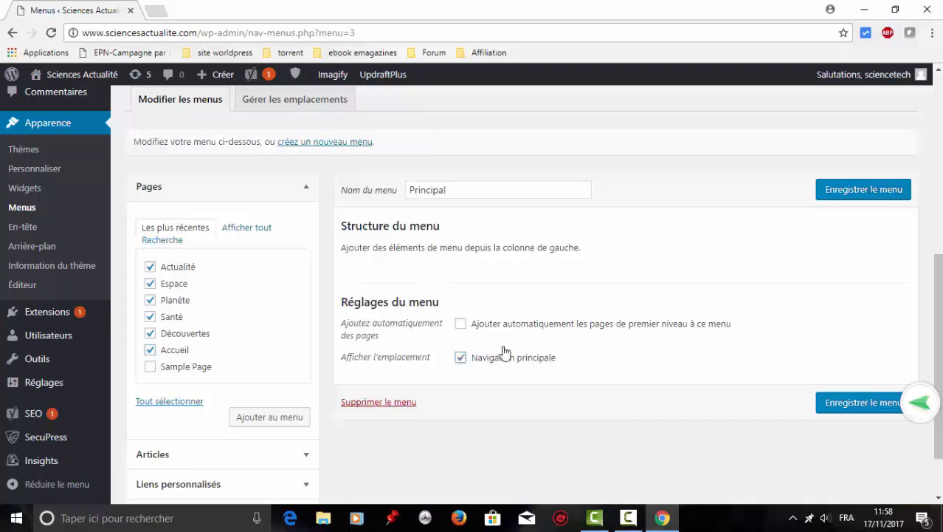
click(857, 190)
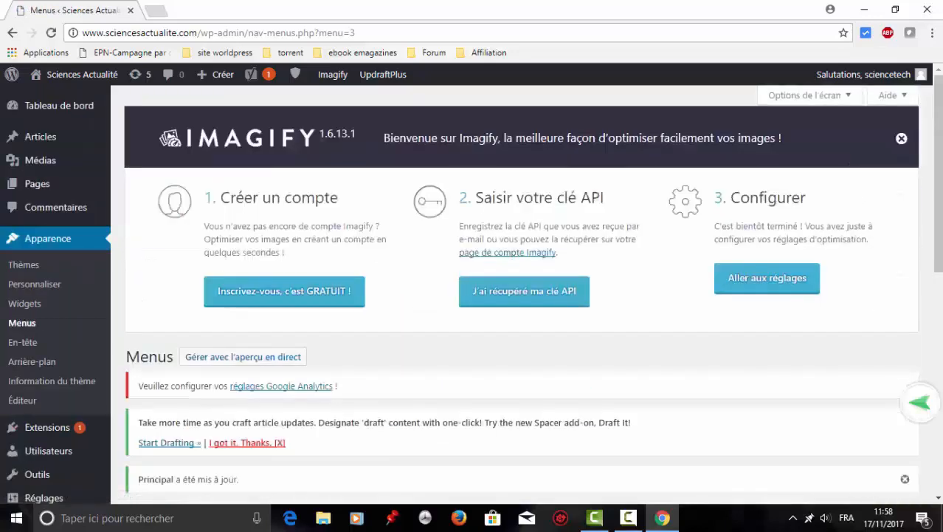
Step: Add a custom link labelled Youtube, with the YouTube channel's address pasted as its URL, to the Principal menu and save the menu
scroll(525, 296, down, 5)
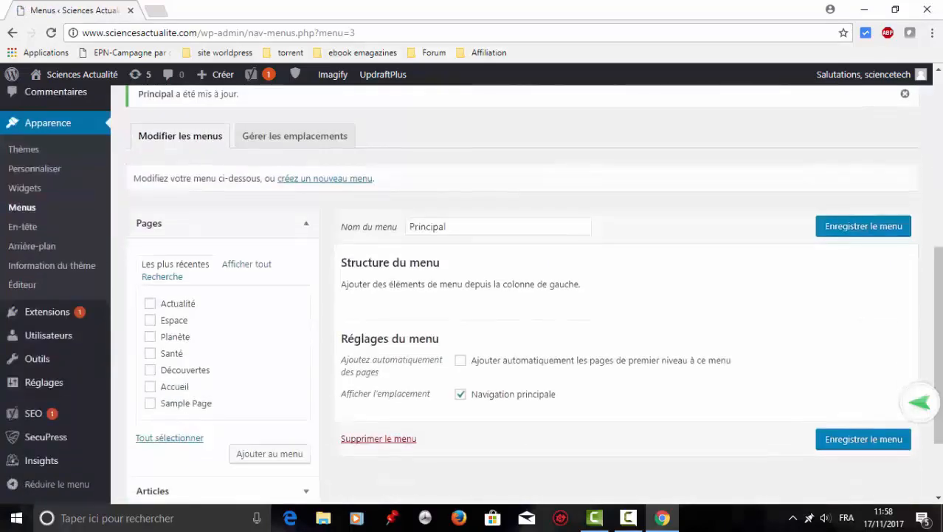
scroll(524, 295, down, 2)
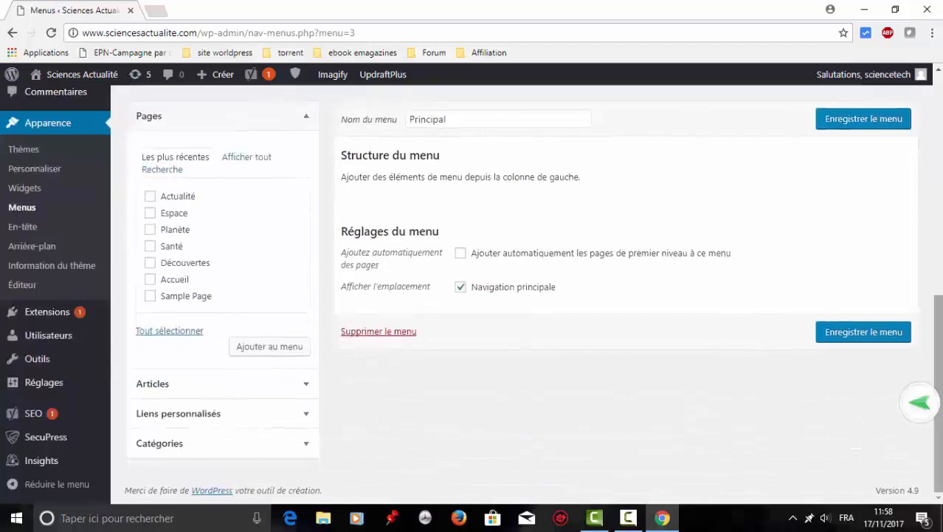
click(306, 418)
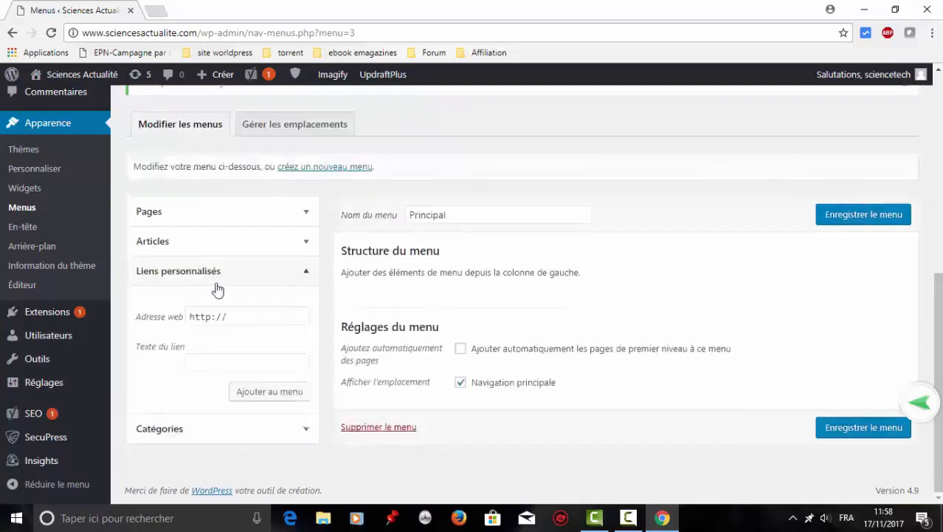
click(235, 319)
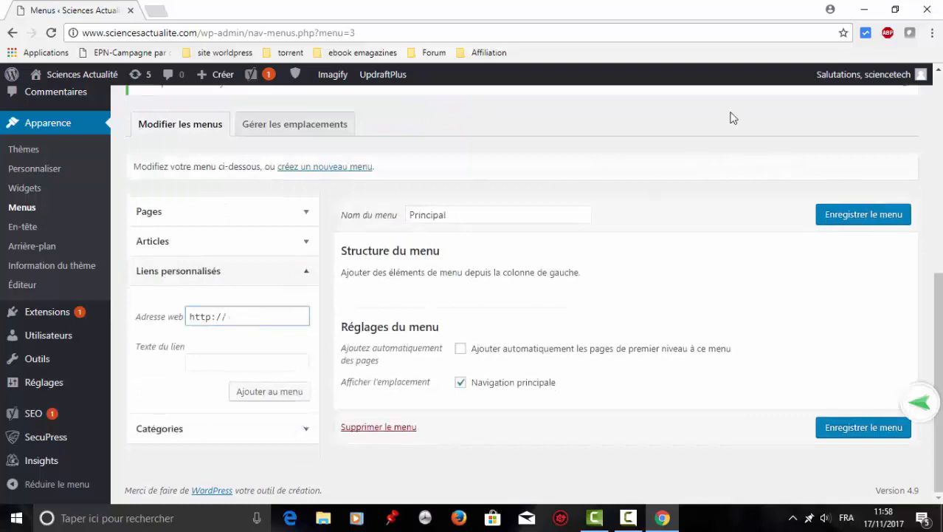
click(224, 363)
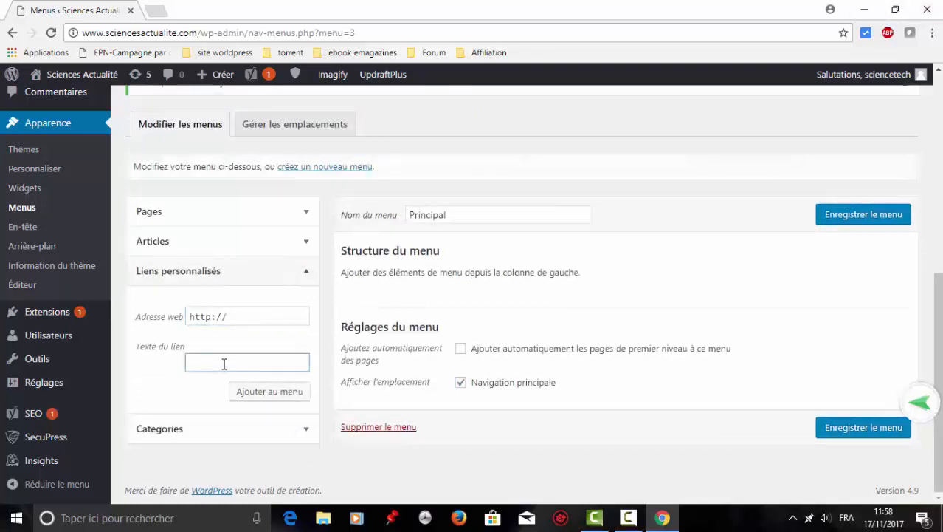
text(Youtube)
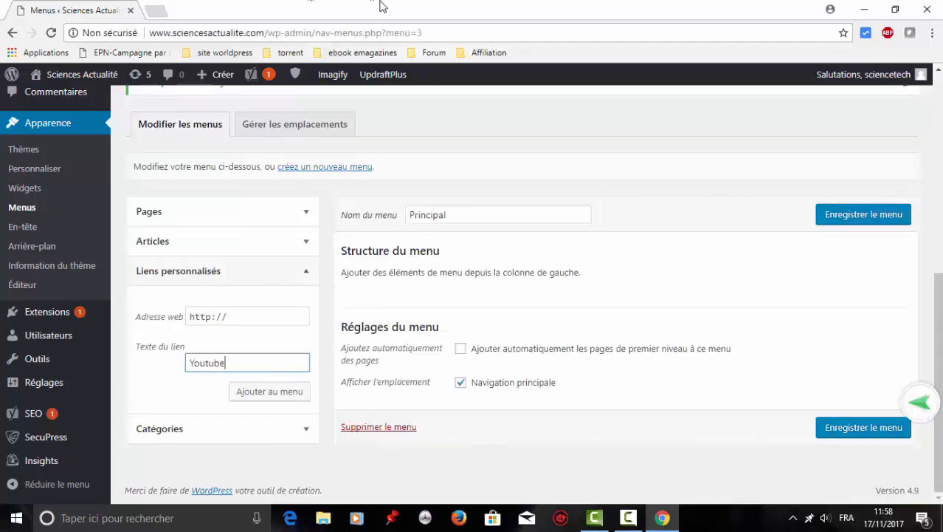
drag(243, 316, 189, 309)
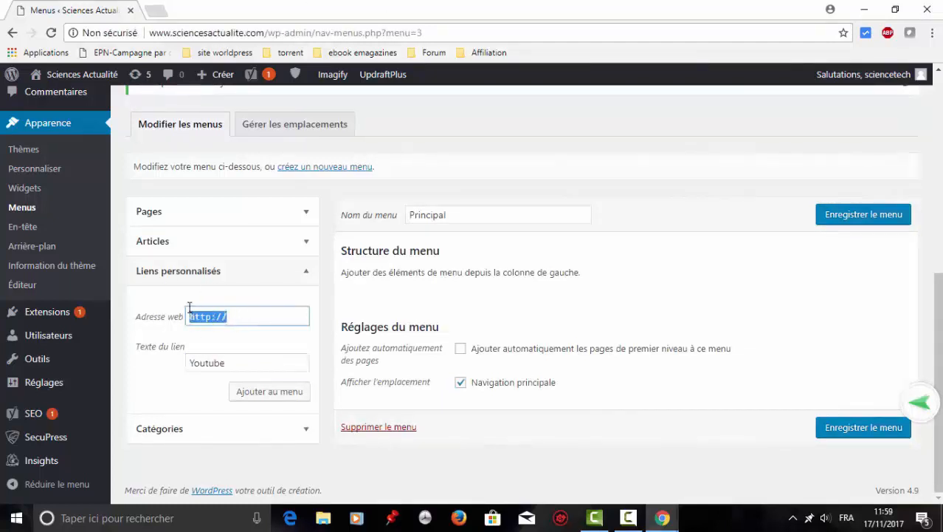
key(ctrl+v)
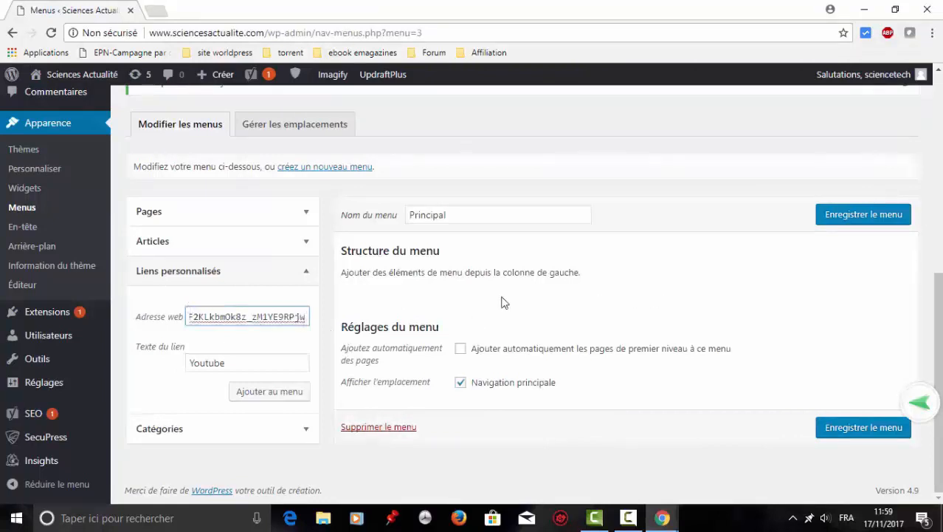
click(291, 397)
click(292, 398)
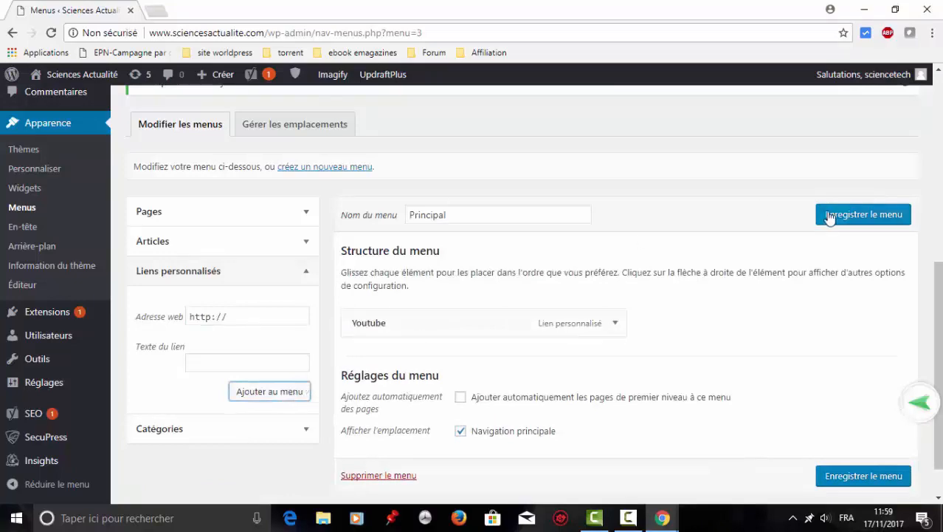
click(854, 214)
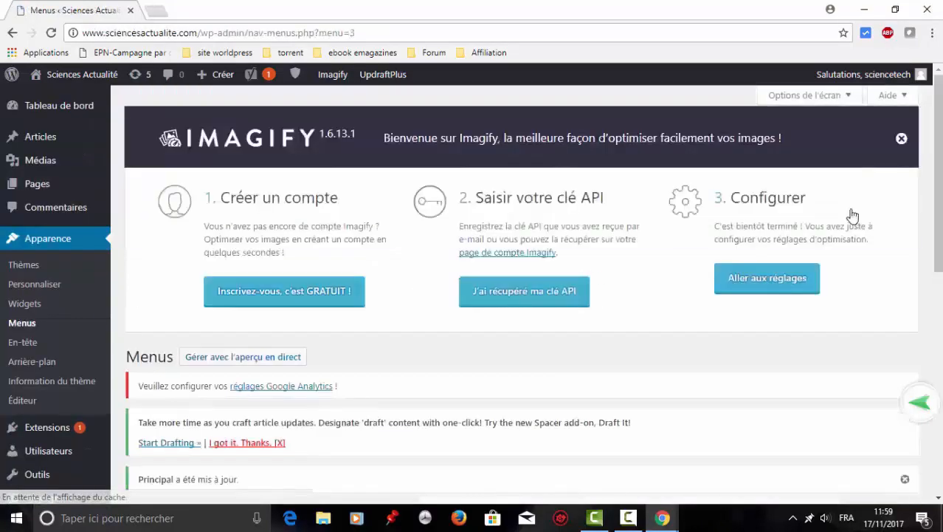
Step: Visit the live site and open the Youtube link in its navigation bar
mouse_move(50, 77)
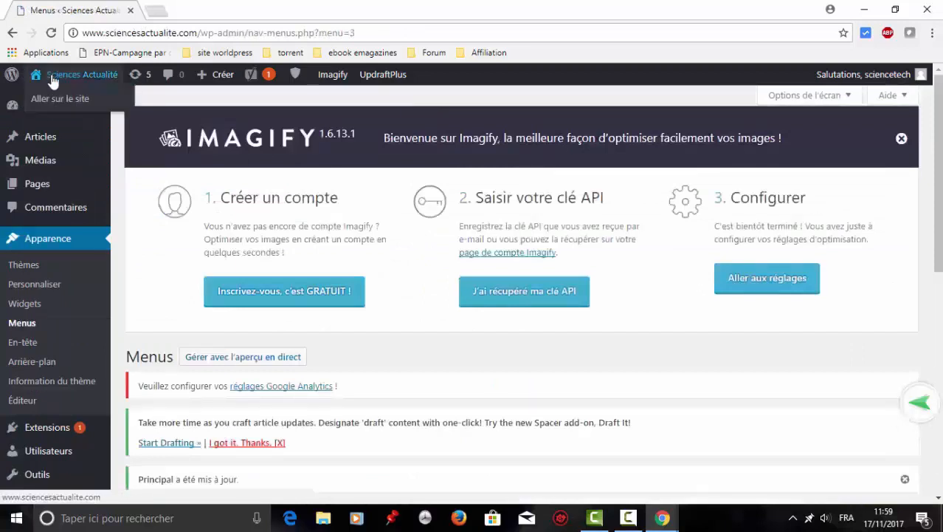
click(52, 101)
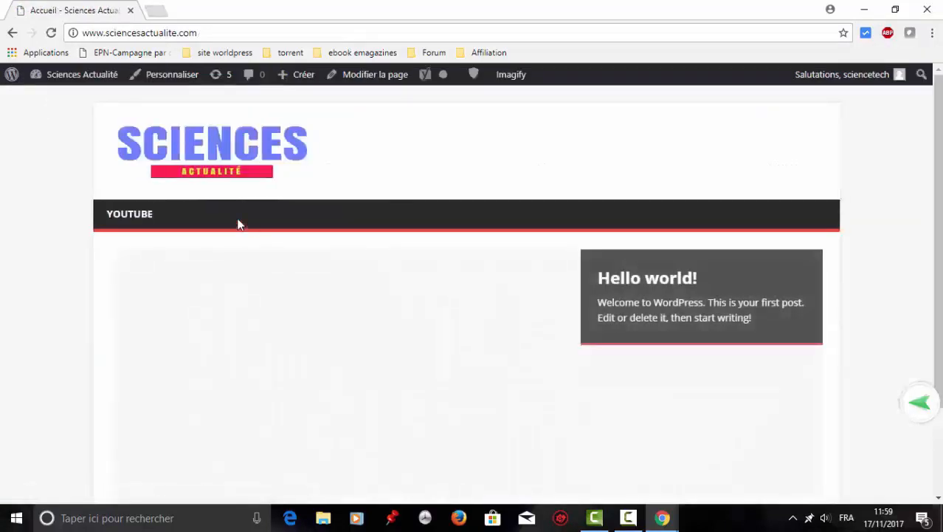
click(140, 217)
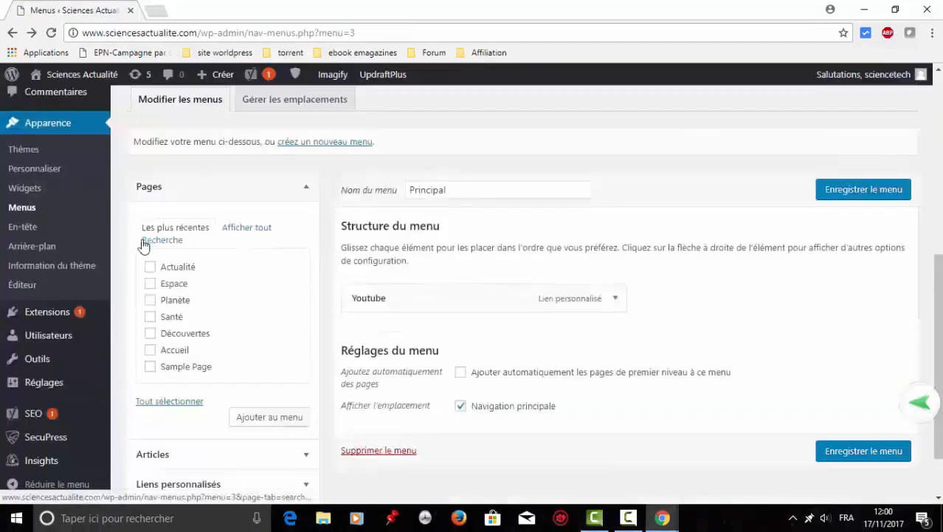
Step: Add the Actualité, Espace, Planète, Santé, Découvertes and Accueil pages to the Principal menu
click(151, 268)
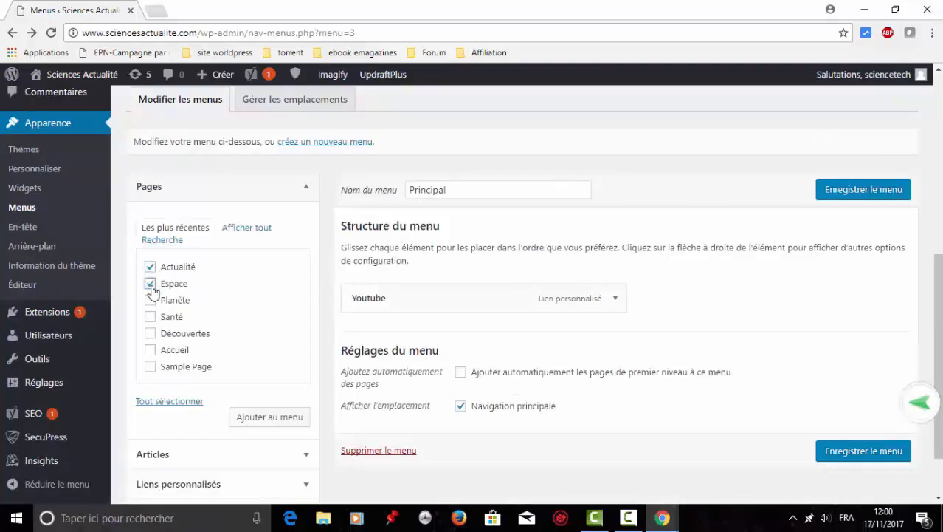
click(150, 300)
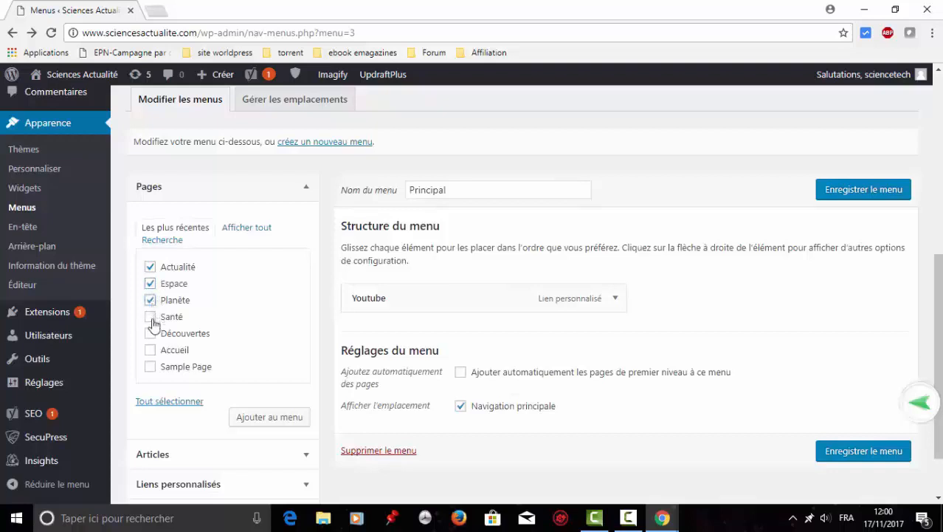
click(151, 317)
click(151, 333)
click(150, 350)
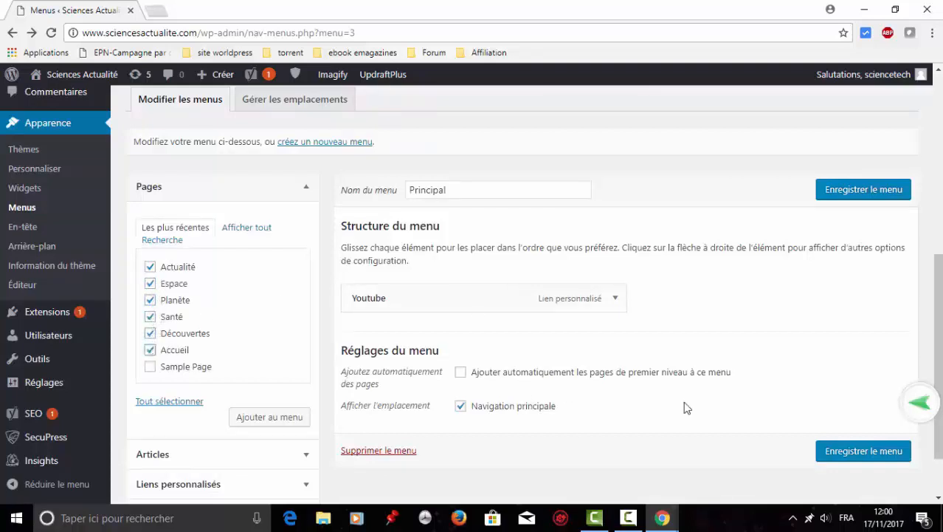
click(284, 420)
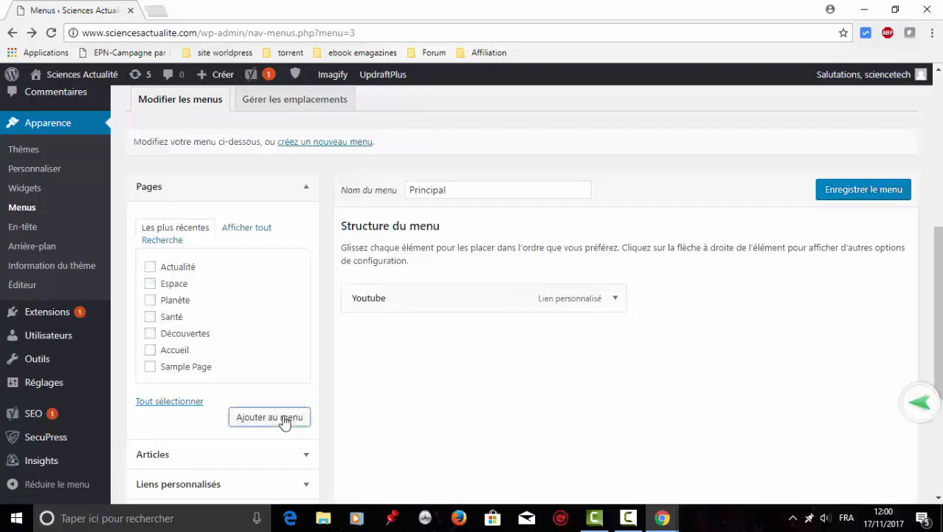
Step: Reorder the Principal menu with Accueil first, Youtube last and Découvertes moved up near Actualité, and save the menu
click(939, 498)
click(939, 498)
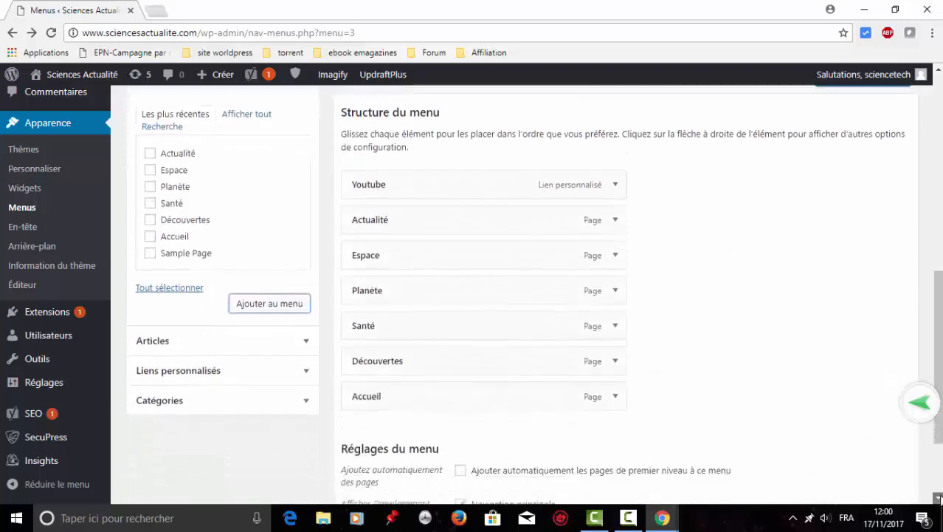
drag(493, 163, 485, 371)
drag(485, 336, 492, 190)
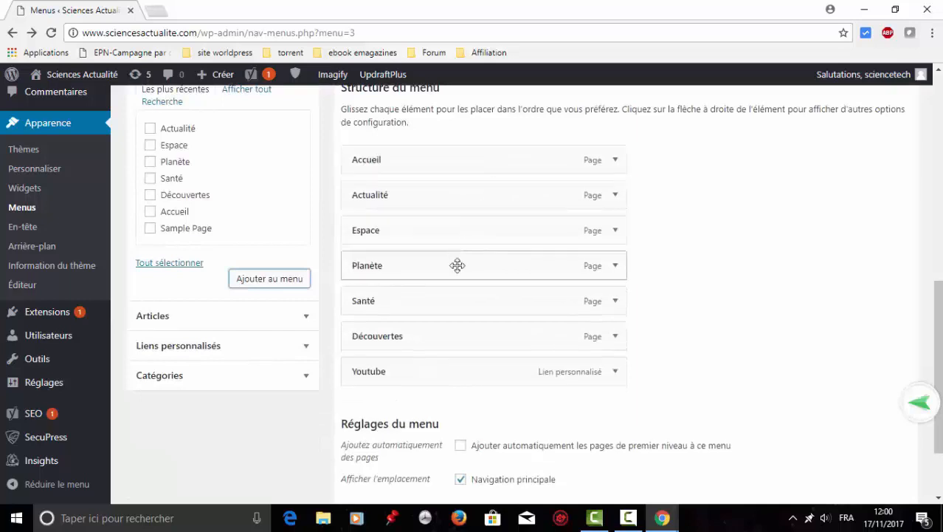
drag(440, 337, 428, 222)
scroll(849, 434, down, 2)
click(849, 434)
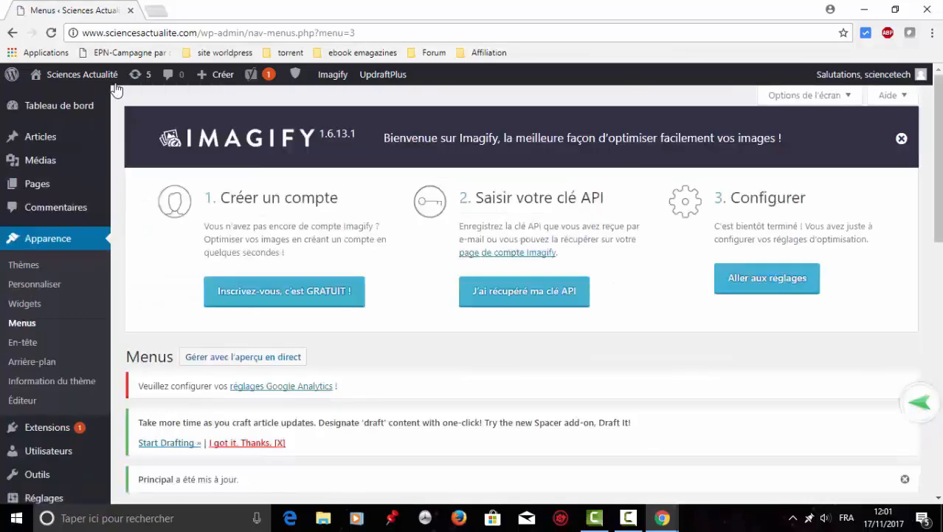
Step: Visit the live site to check the order of the page links in the navigation bar
mouse_move(89, 78)
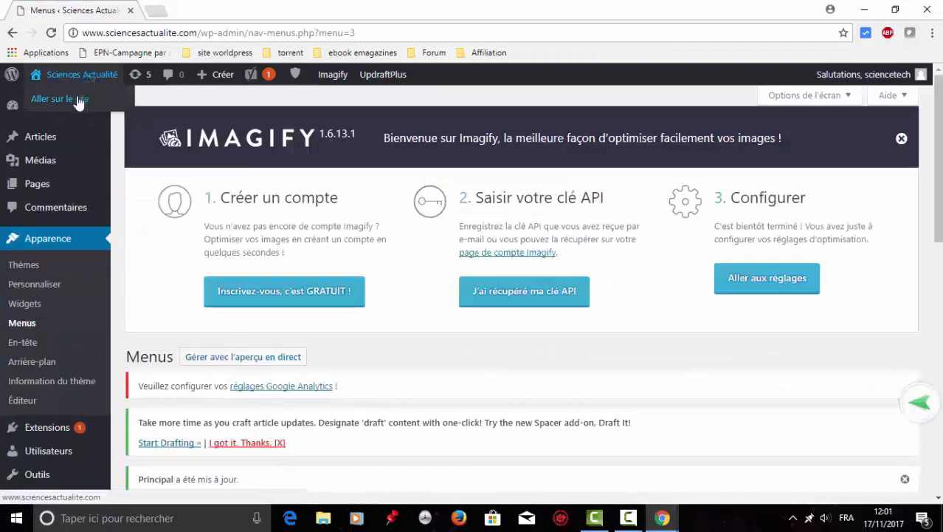
click(78, 101)
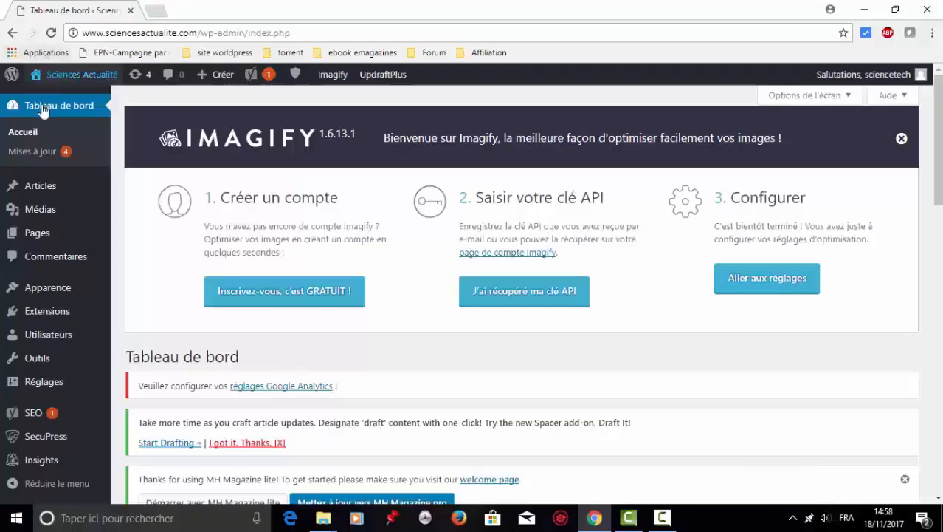
Step: Open the article categories page and fill in a new category named Astronomie with the identifier astronomie
mouse_move(33, 191)
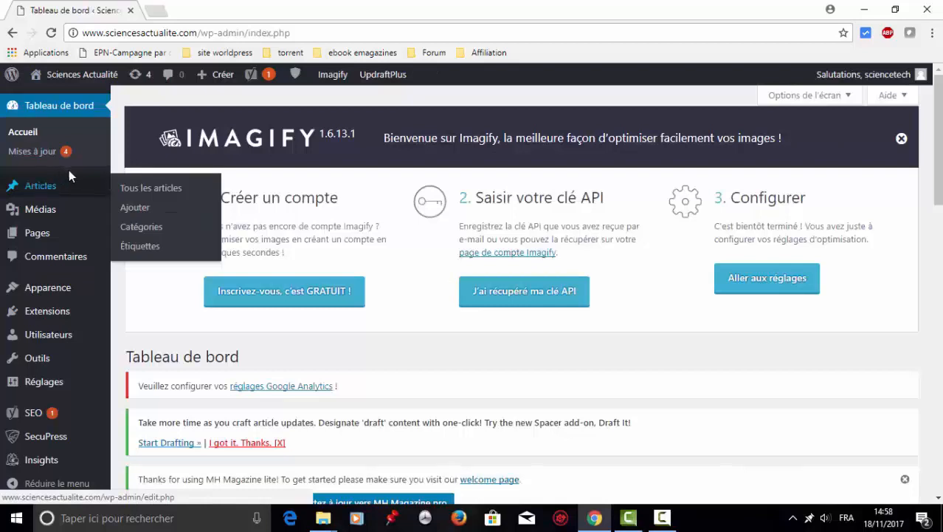
click(141, 228)
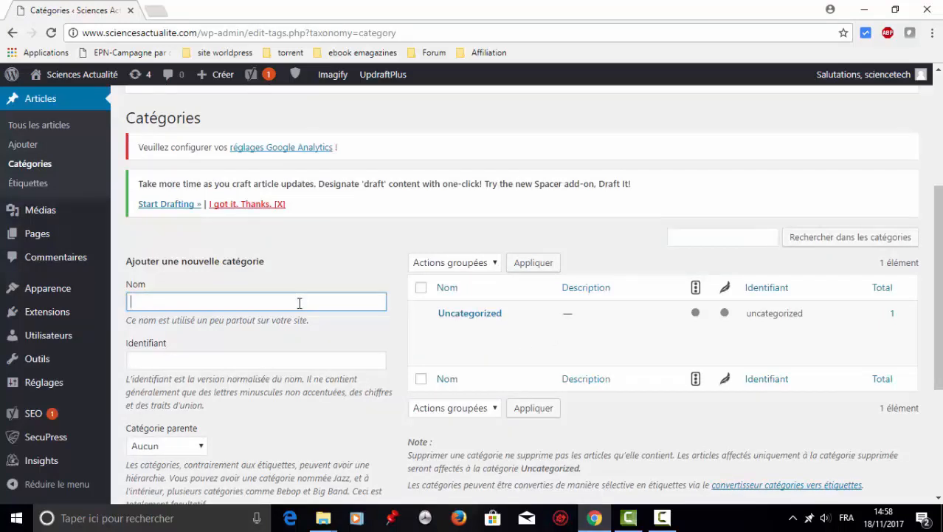
text(As)
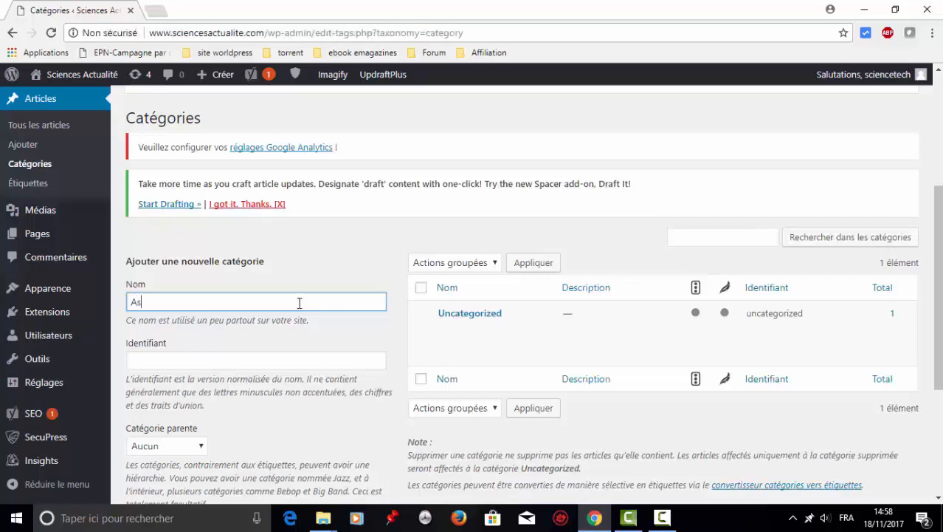
text(tronomie)
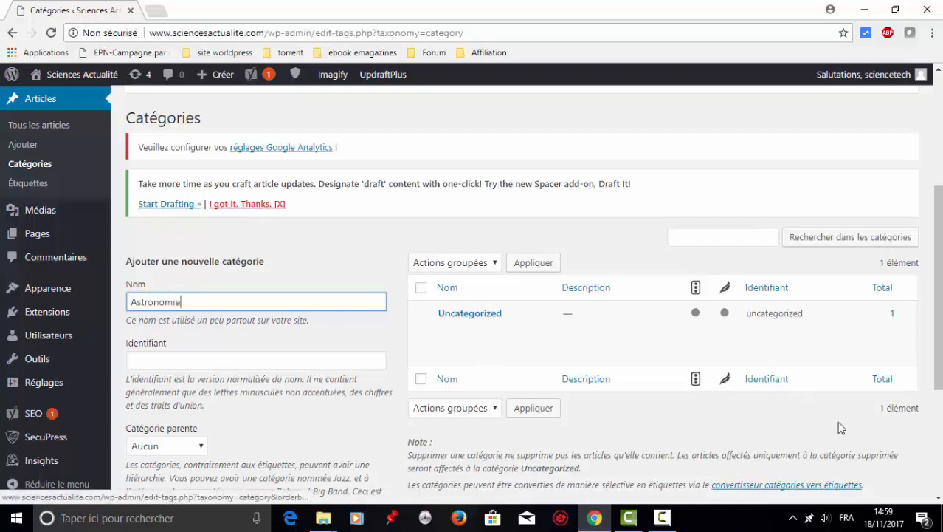
scroll(533, 281, down, 1)
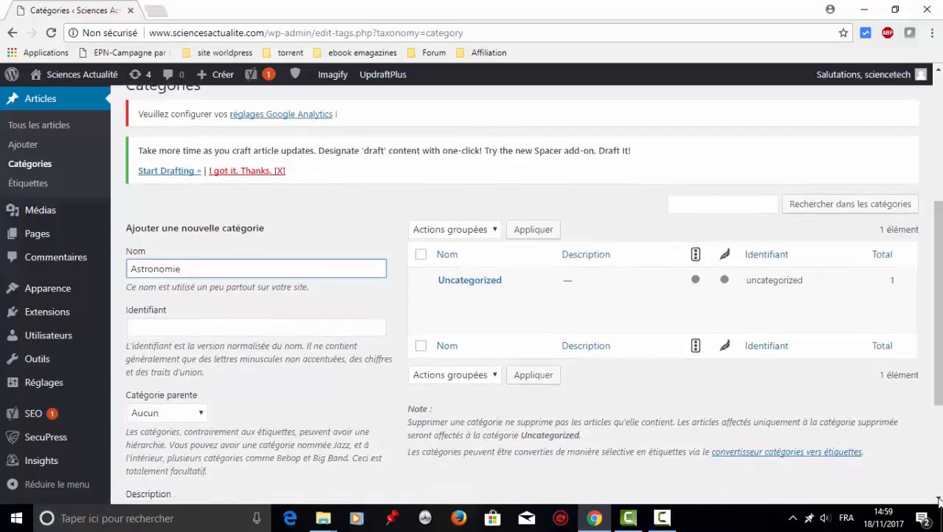
click(314, 281)
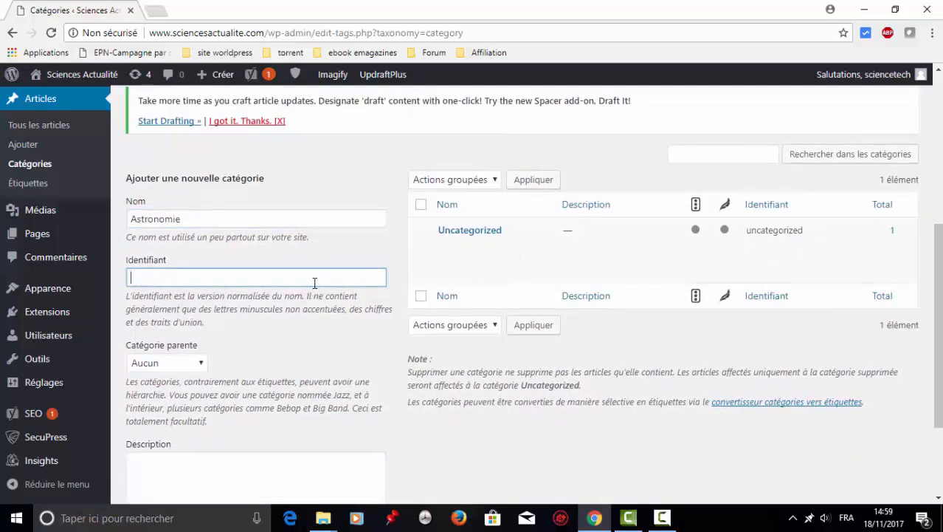
text(astronomie)
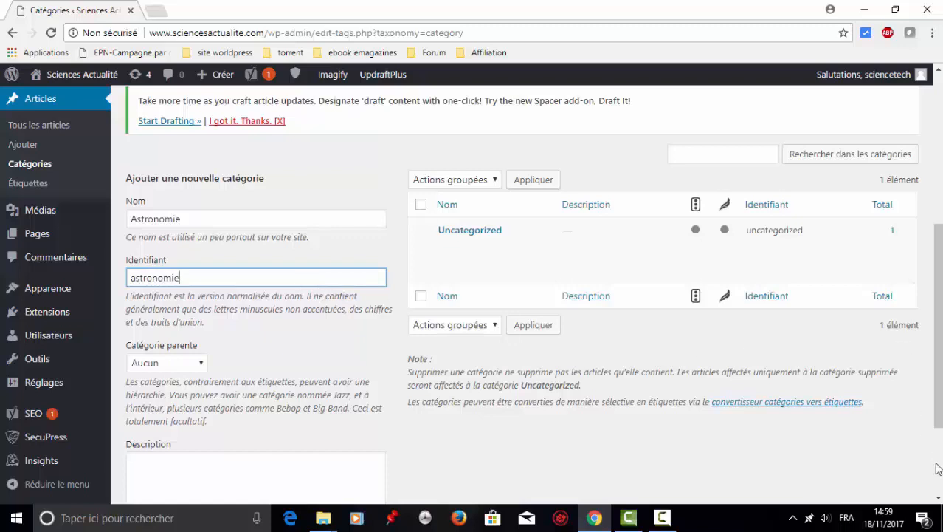
Step: Describe the Astronomie category as "Les grandes découvertes en astronomie." and add it to the site
click(939, 499)
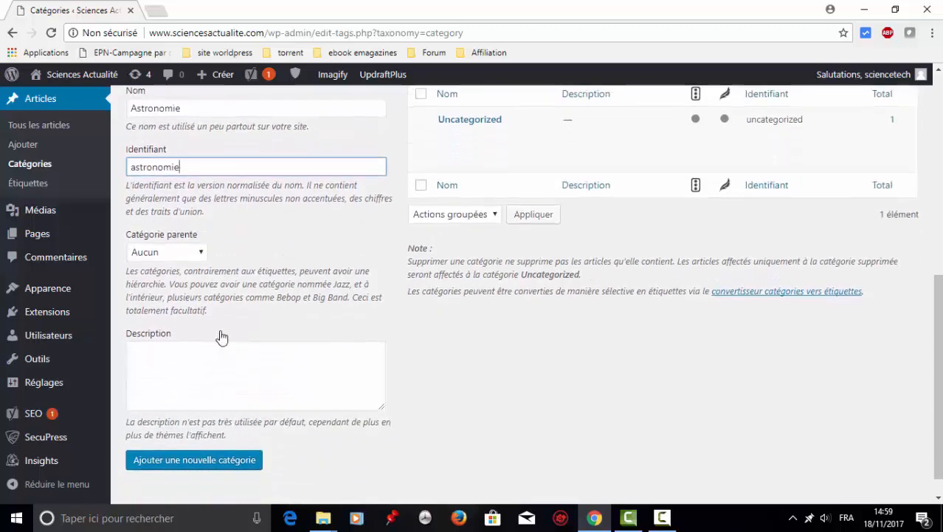
click(202, 365)
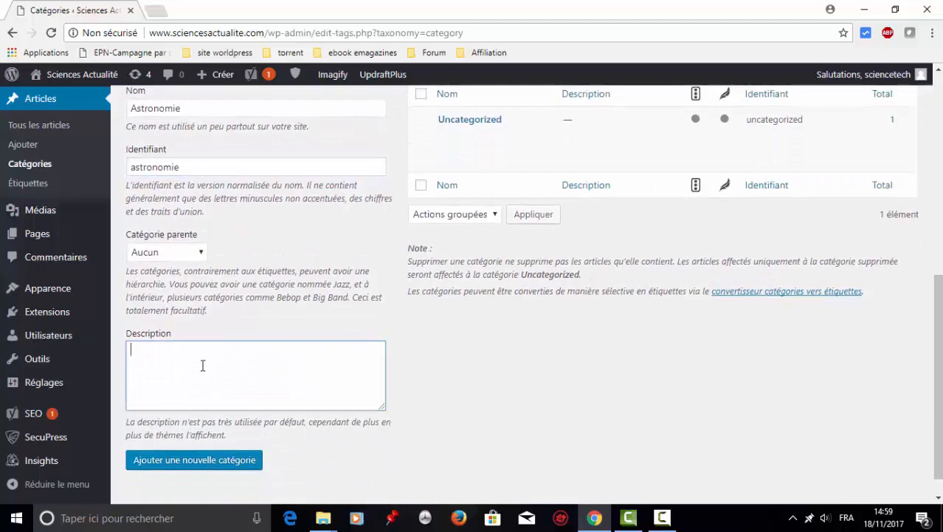
text(Art)
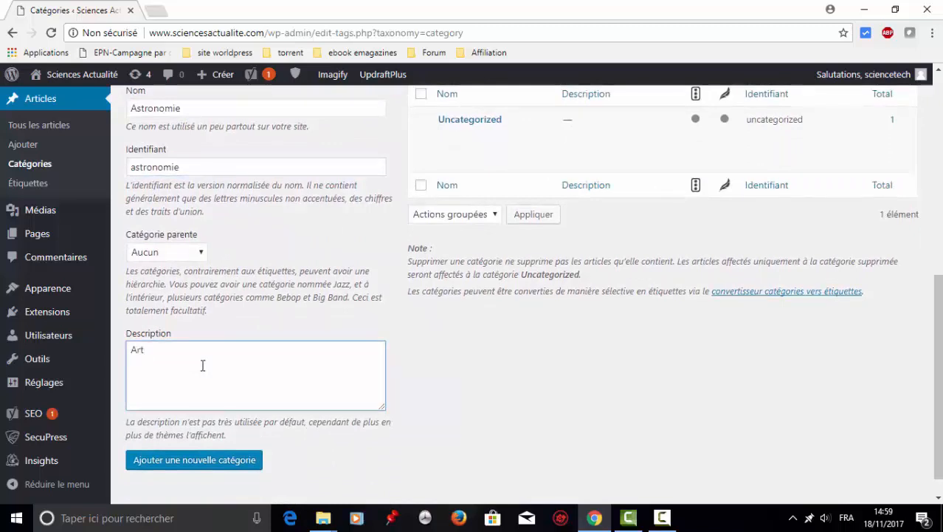
text(icles)
key(ctrl+a)
key(BackSpace)
text(Les grandes découvertes en astronomie.)
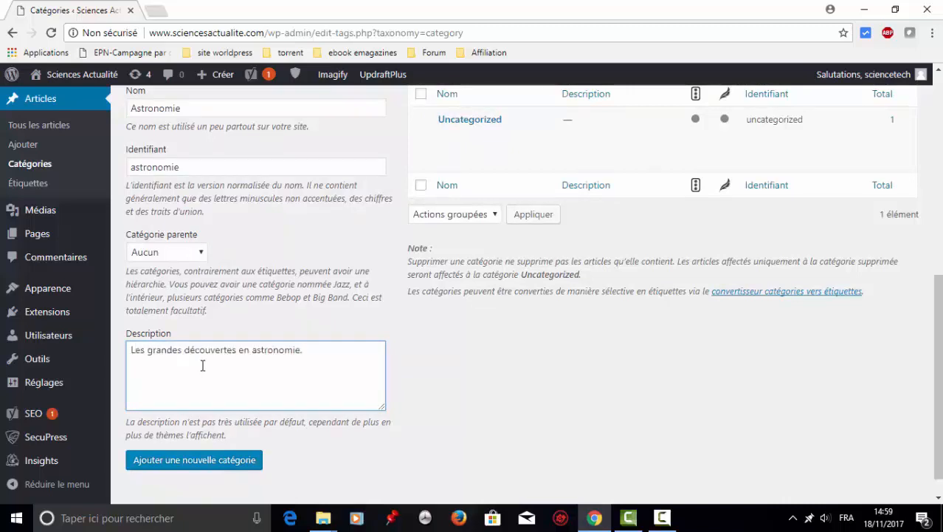
click(219, 460)
Step: Add a category named Biologie with the identifier biologie and the description "Actualité scientifique du domaine des sciences de la vie."
click(938, 499)
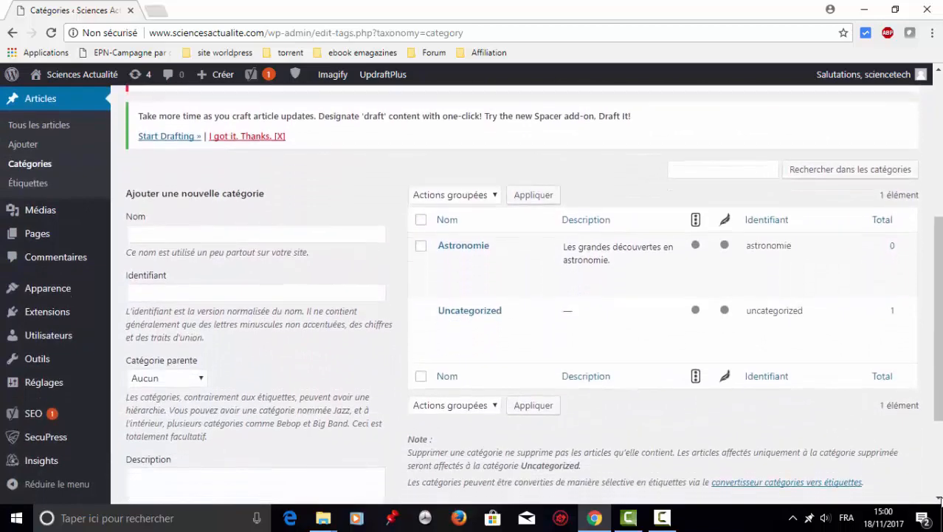
click(221, 189)
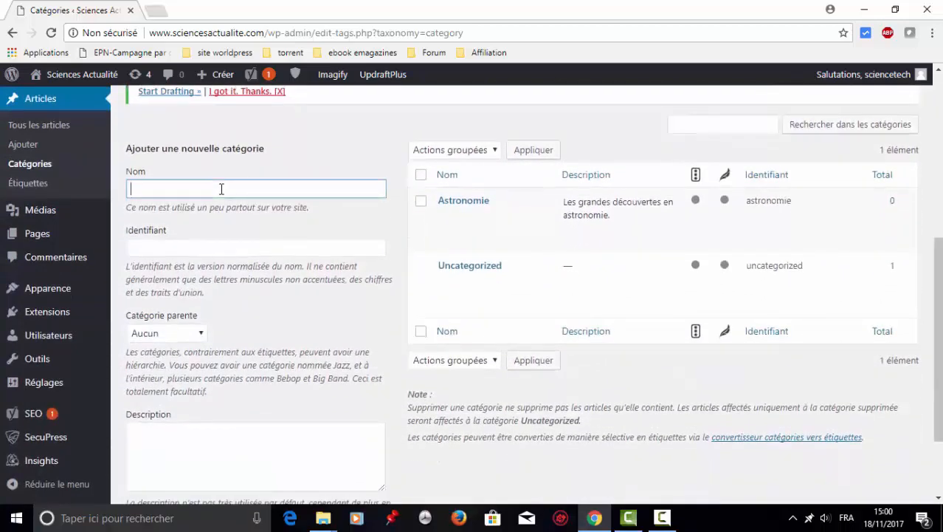
text(Biologie)
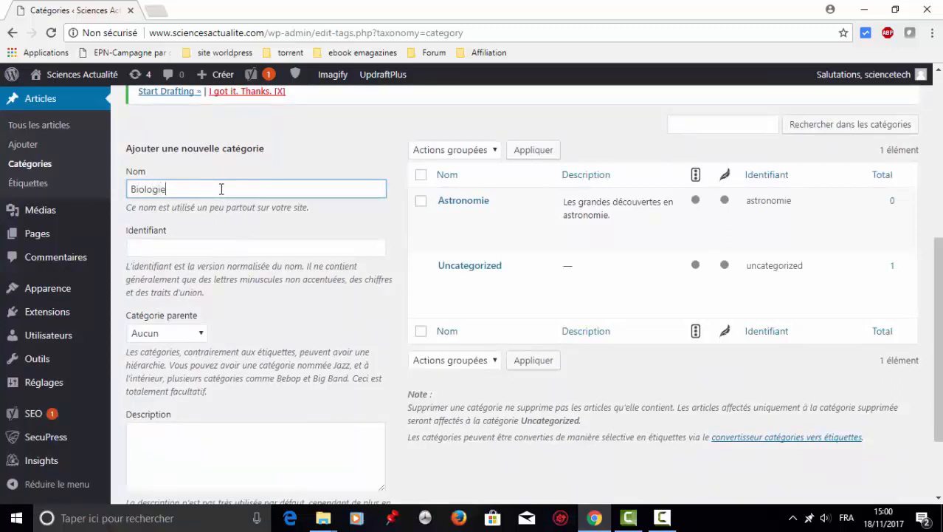
click(192, 246)
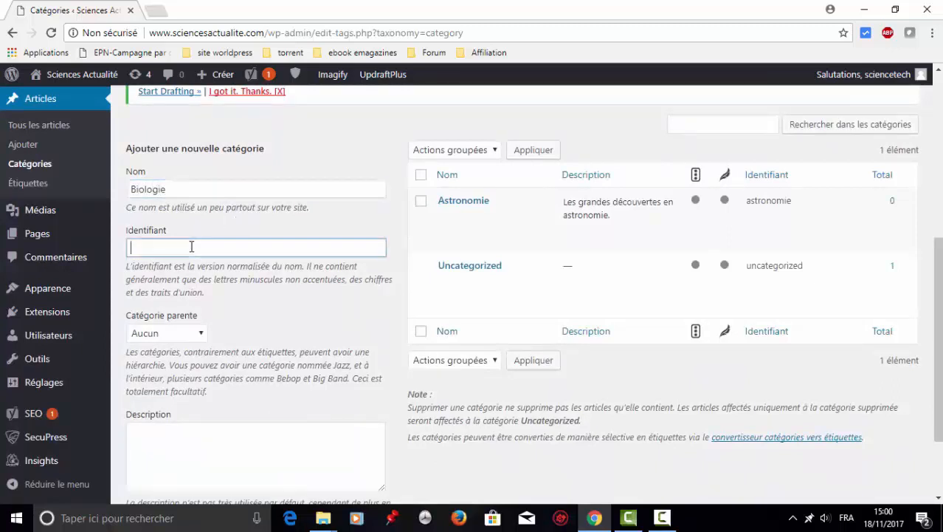
text(biologie)
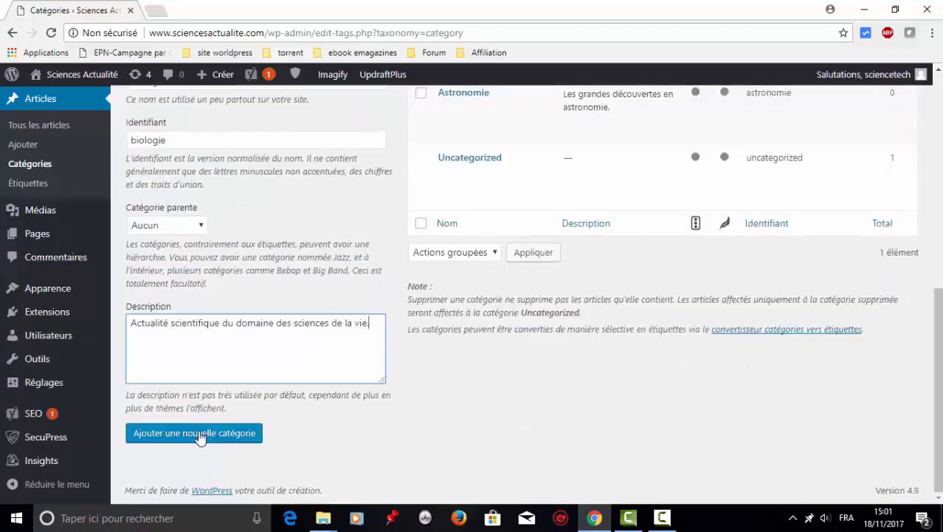
click(199, 434)
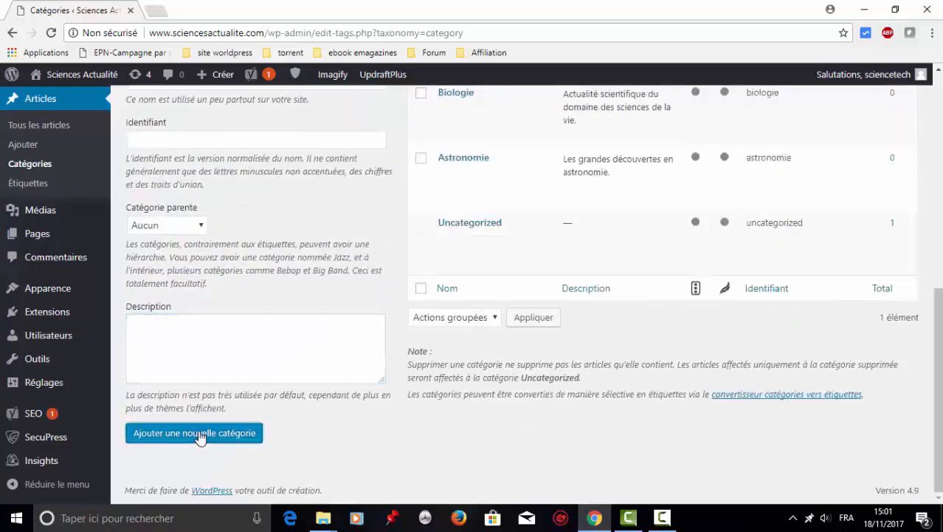
Step: Add a category named Paléanthropologie with the identifier paleanthropologie and the description "Découvertes scientifiques du domaine de l'origine de l'homme."
click(322, 140)
text(Paléanthro)
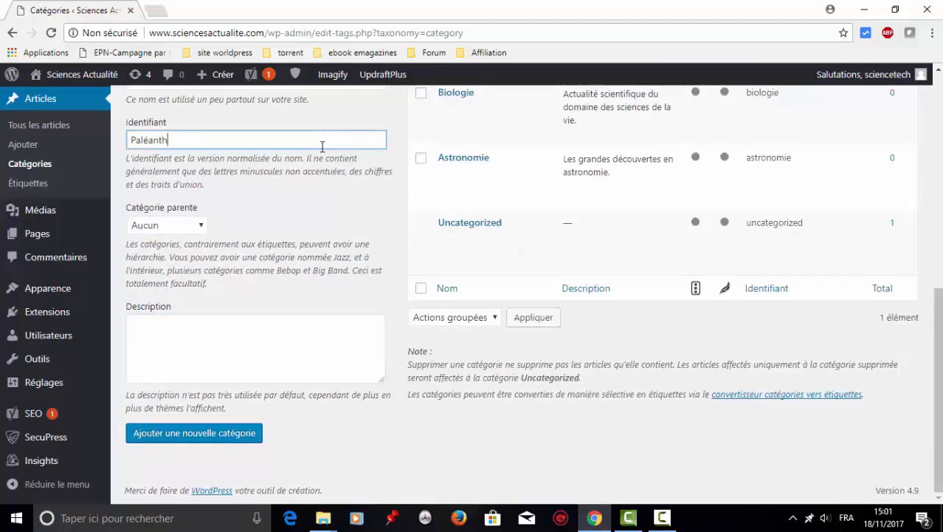
text(pologi)
Step: Add a category named Environnement with the identifier environnement and the description "Protection de l'environnement de la planète."
text(environnement)
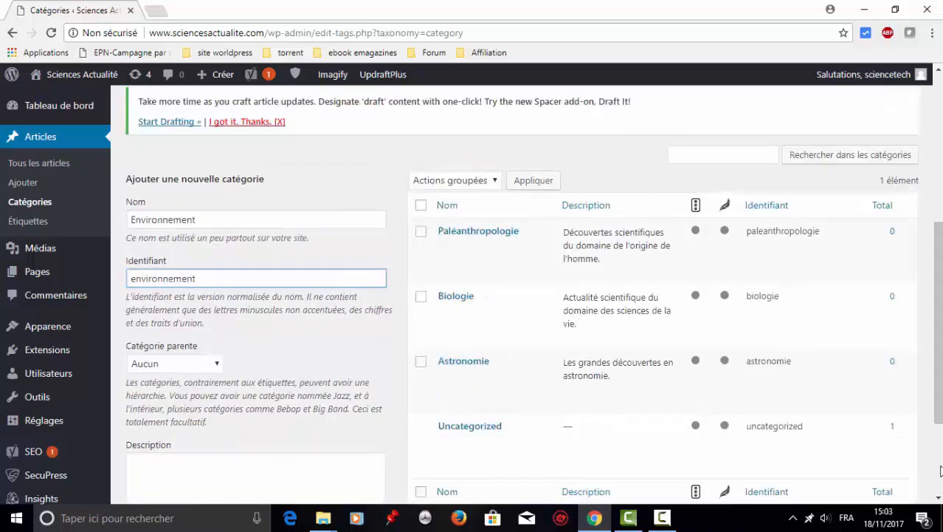
scroll(941, 471, down, 2)
click(203, 328)
text(Protection de l'environnement de la plané)
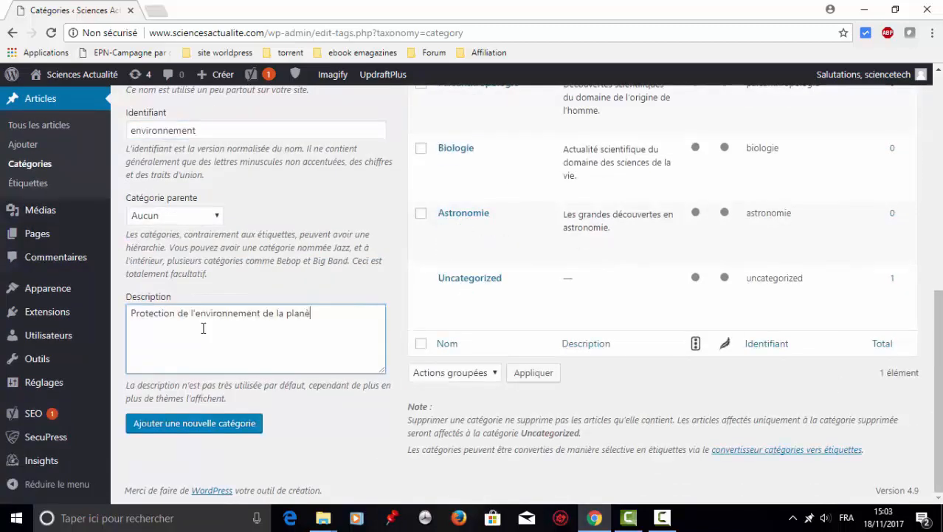
text(te.)
click(216, 423)
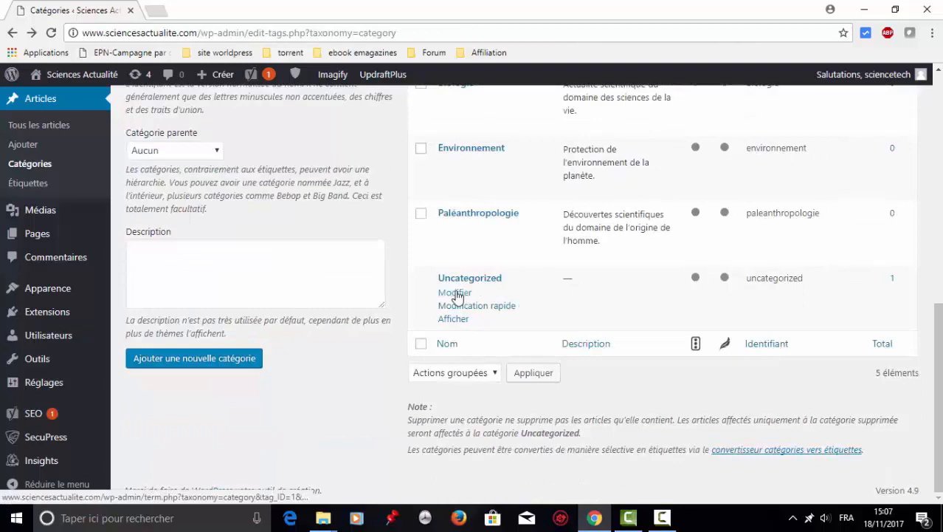
Step: Open the default Uncategorized category for editing and rename it Actualité
click(456, 293)
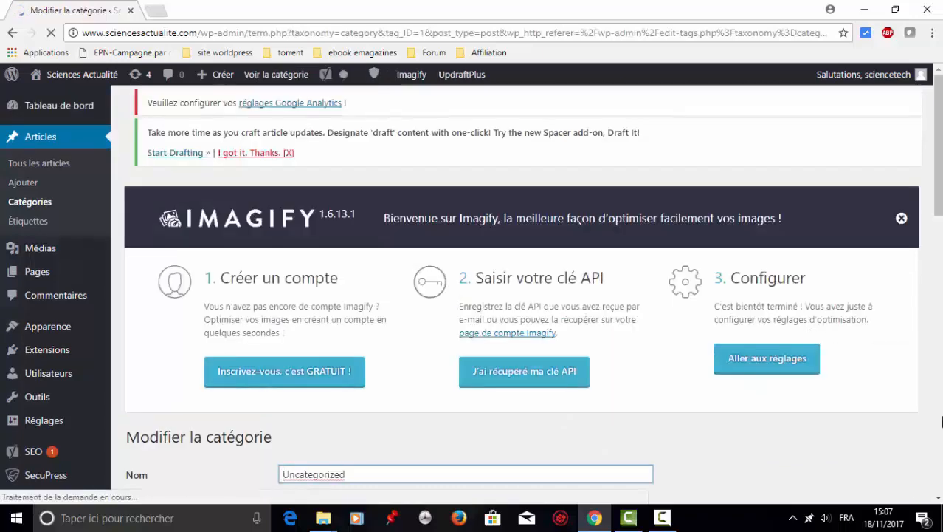
scroll(941, 421, down, 5)
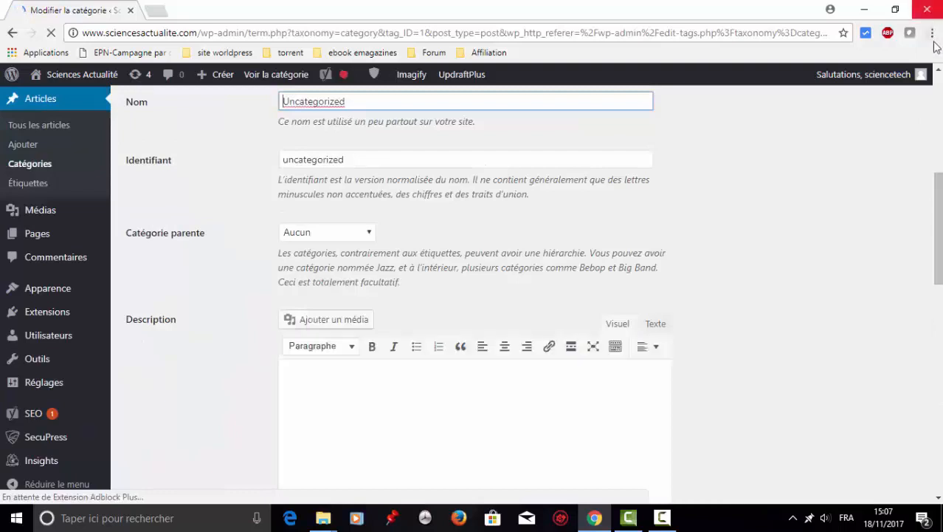
text(Ac)
text(tual)
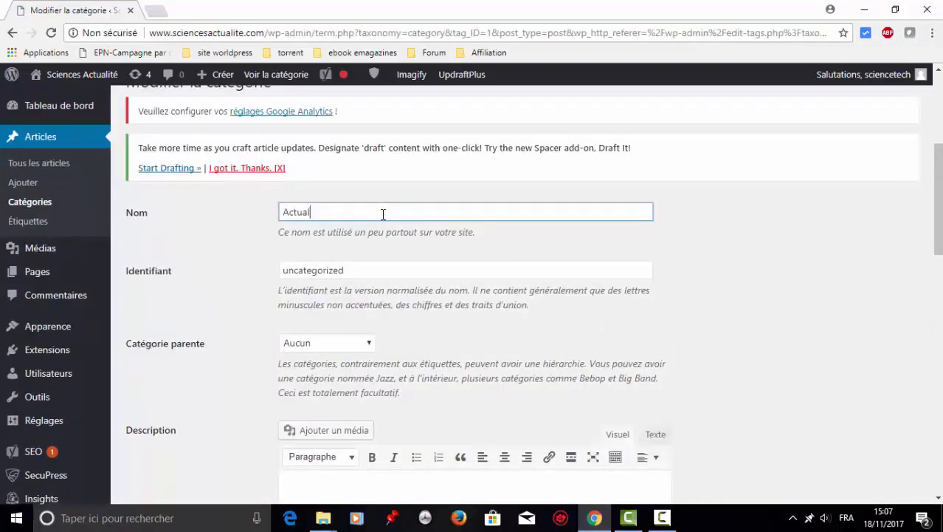
text(ité)
Step: Replace the identifier of the Actualité category with actualite
click(355, 270)
key(BackSpace)
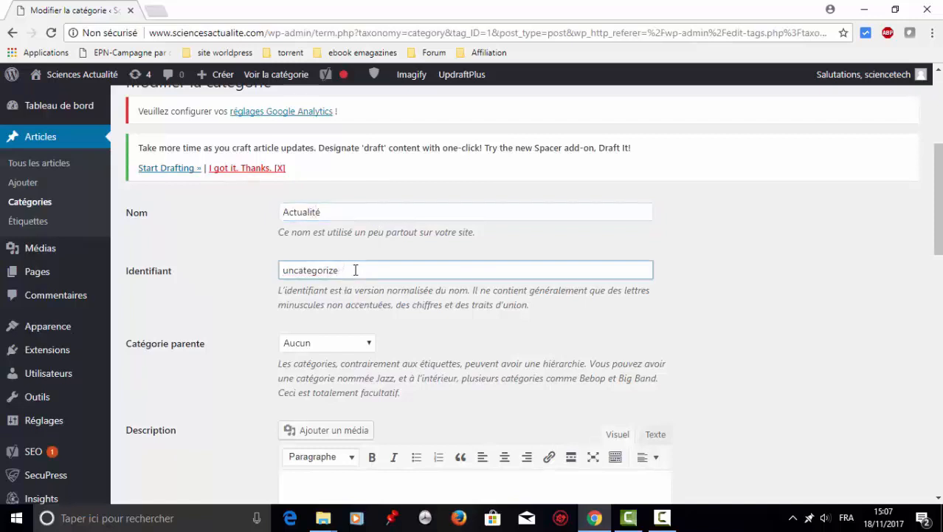
key(BackSpace)
key(BackSpace)
key(BackSpace)
key(BackSpace)
key(BackSpace)
key(BackSpace)
key(BackSpace)
key(BackSpace)
key(BackSpace)
key(BackSpace)
key(BackSpace)
key(BackSpace)
text(ac)
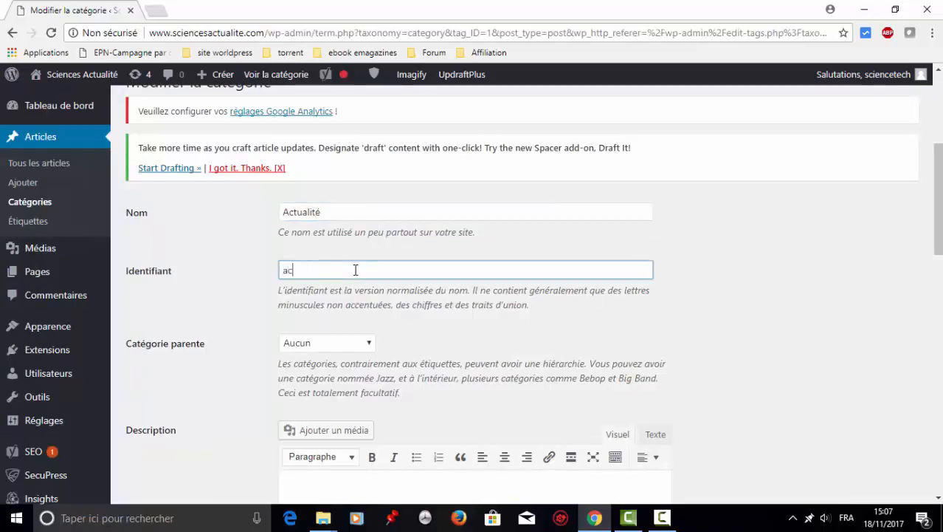
text(tualite)
Step: Describe the Actualité category as "Actualité scientifique et grandes découvertes scientifiques." and update the category
click(939, 500)
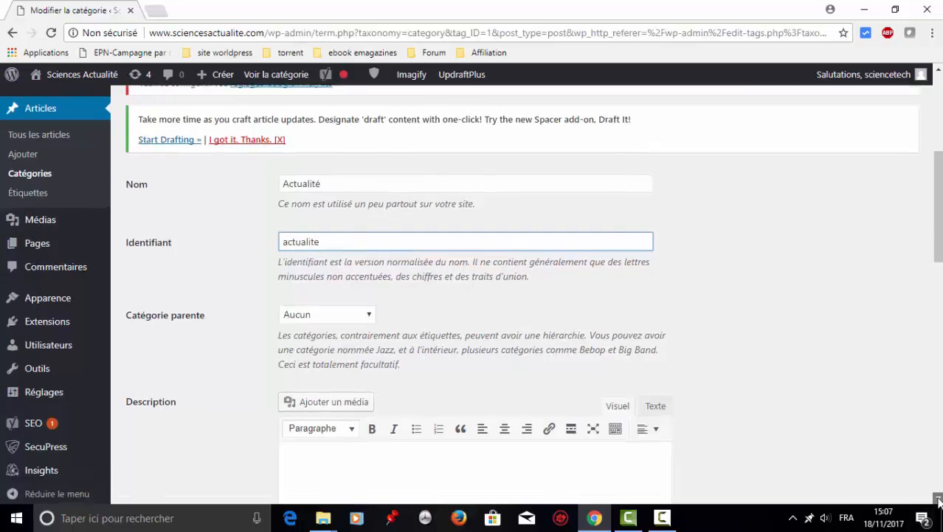
click(939, 500)
click(939, 499)
click(939, 499)
click(939, 500)
click(939, 500)
click(939, 500)
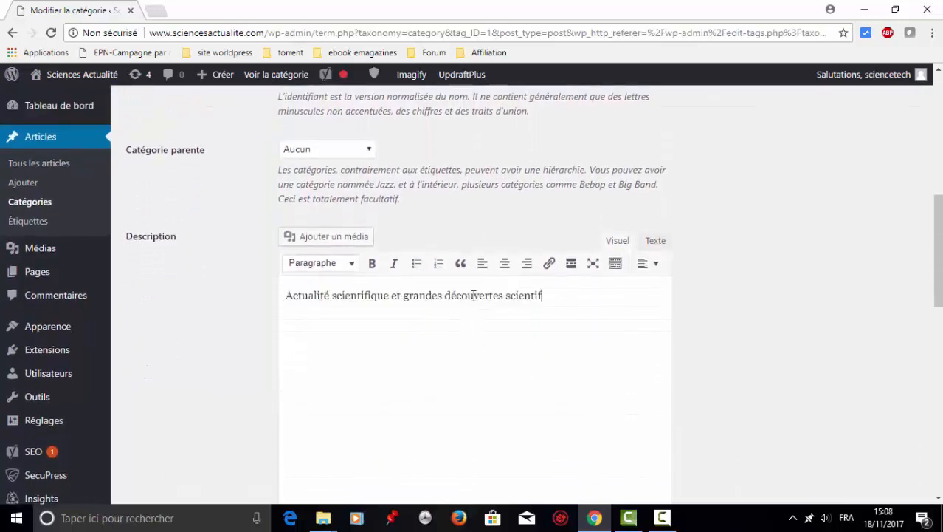
text(ques.)
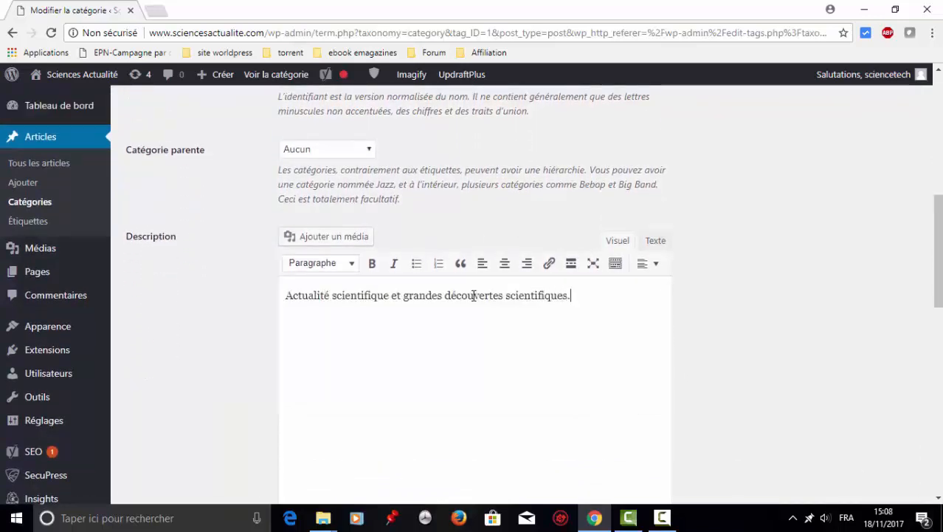
click(941, 467)
click(939, 479)
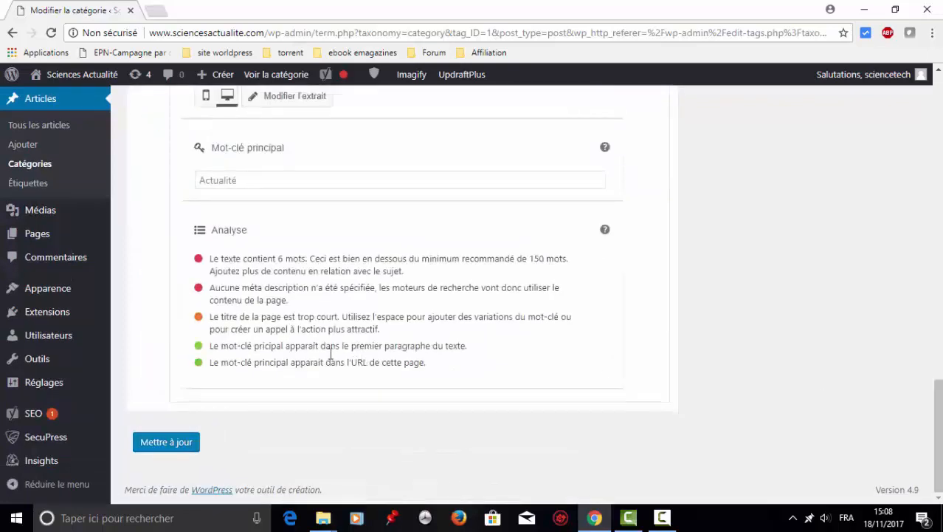
click(189, 442)
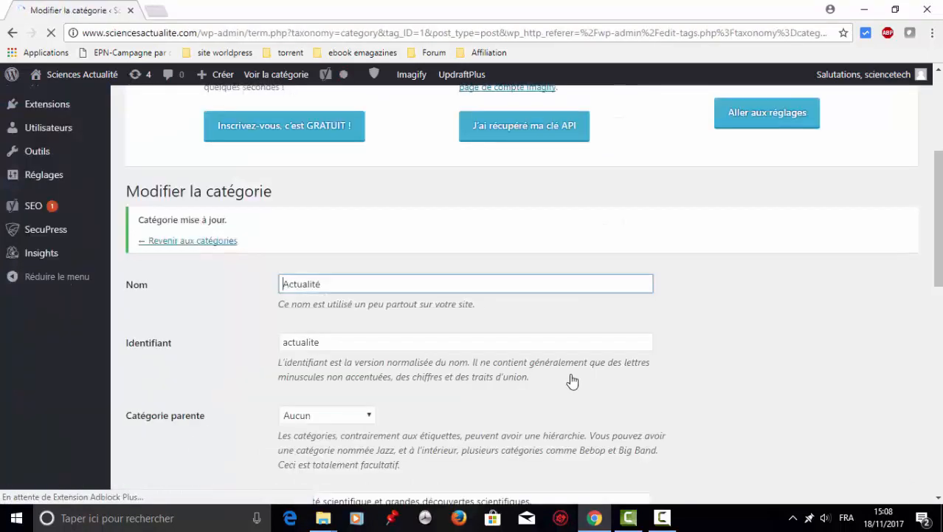
Step: Return to the article categories list and check all the categories with their descriptions and identifiers
click(40, 169)
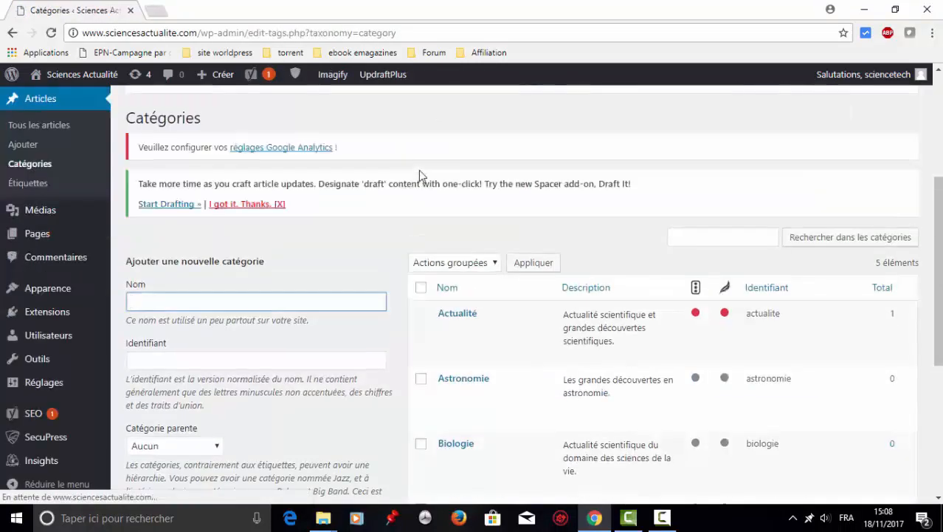
scroll(517, 296, down, 4)
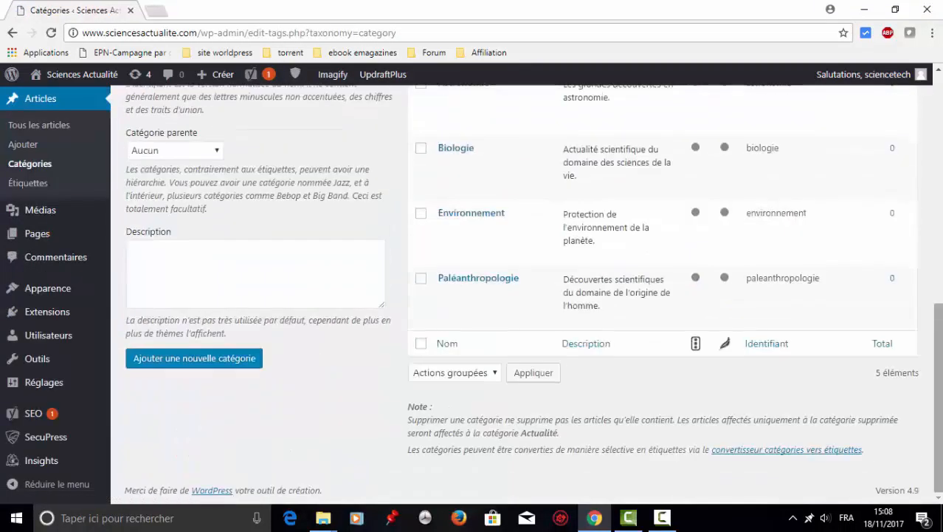
drag(938, 309, 940, 146)
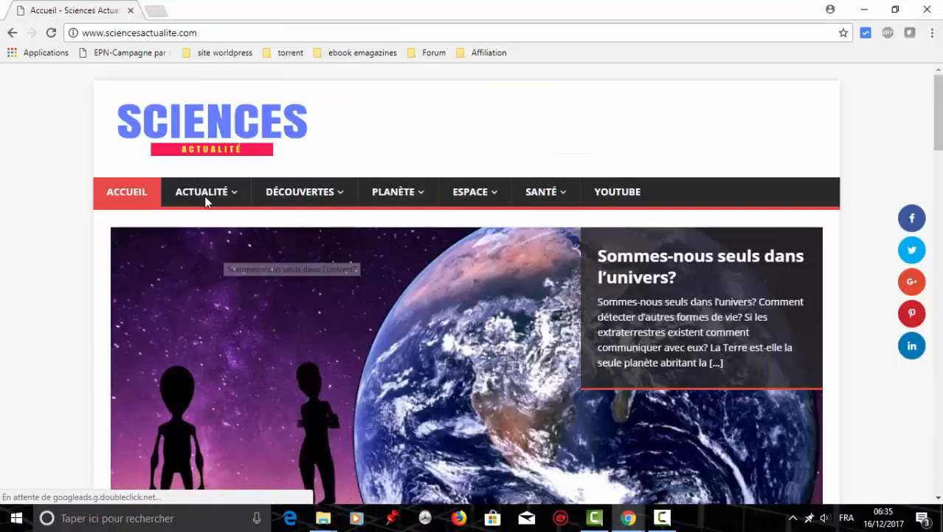
Step: On the live site, examine the category submenus in the navigation bar and view the Biologie article page under Découvertes
mouse_move(206, 198)
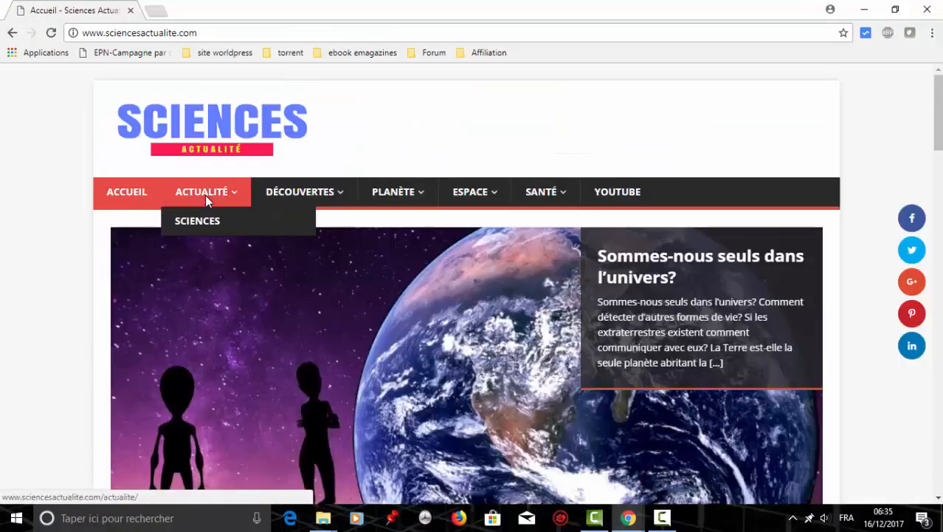
mouse_move(310, 200)
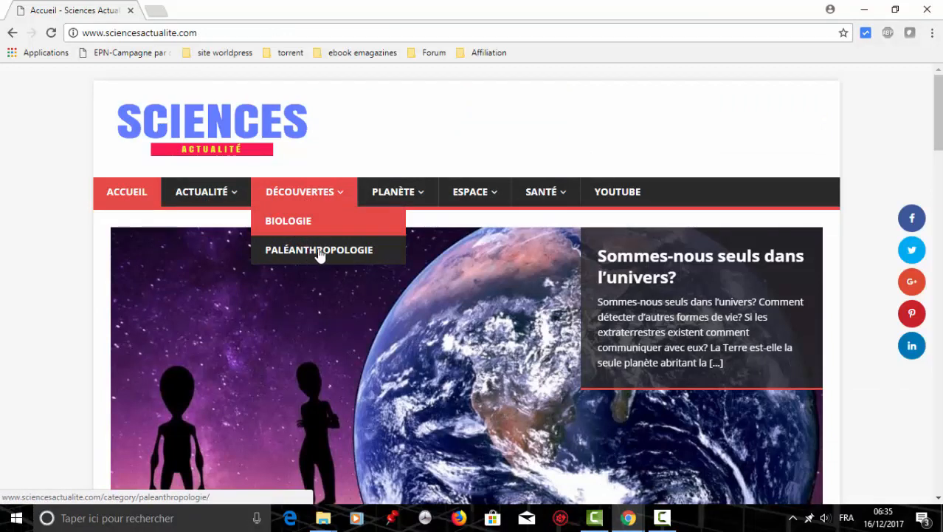
click(336, 190)
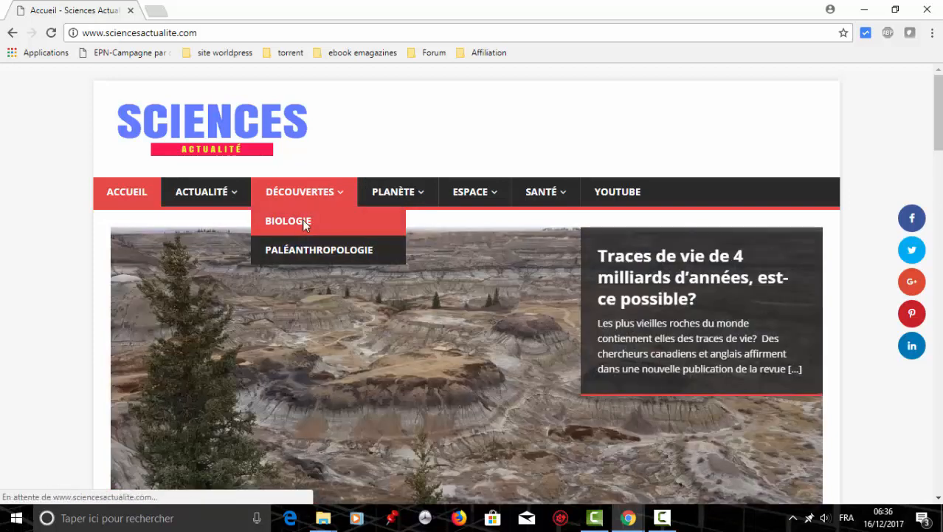
click(305, 222)
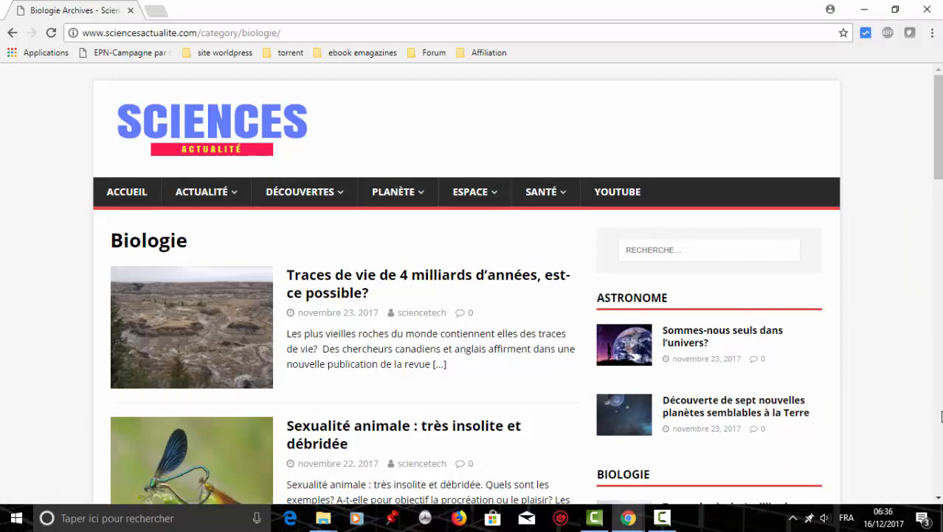
scroll(942, 415, down, 5)
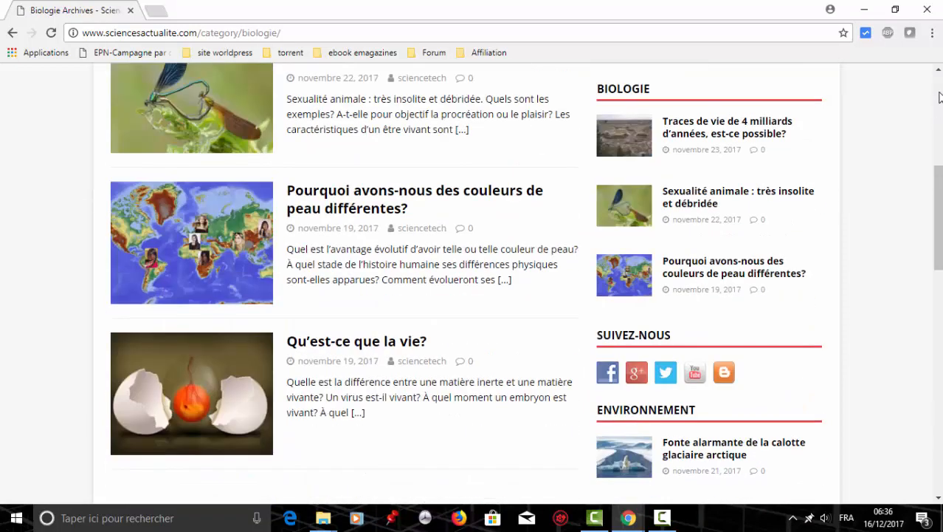
scroll(940, 97, up, 6)
mouse_move(471, 196)
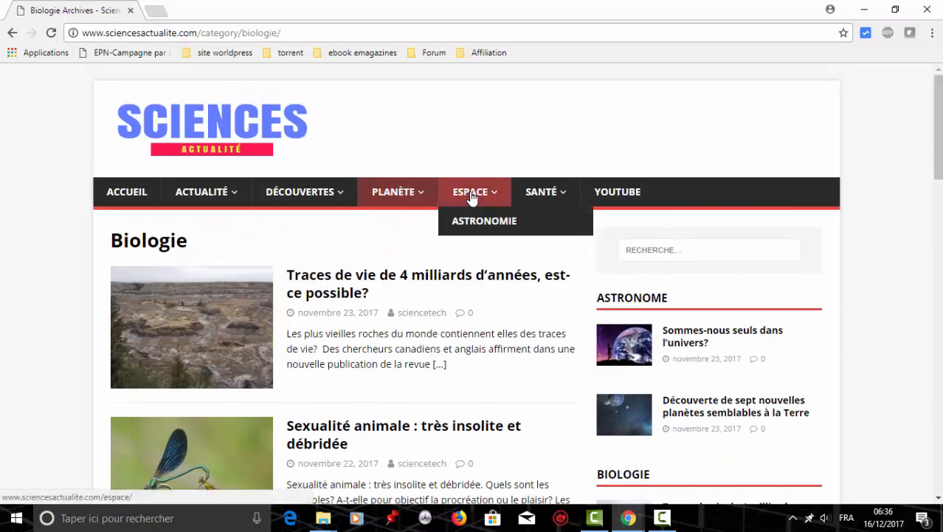